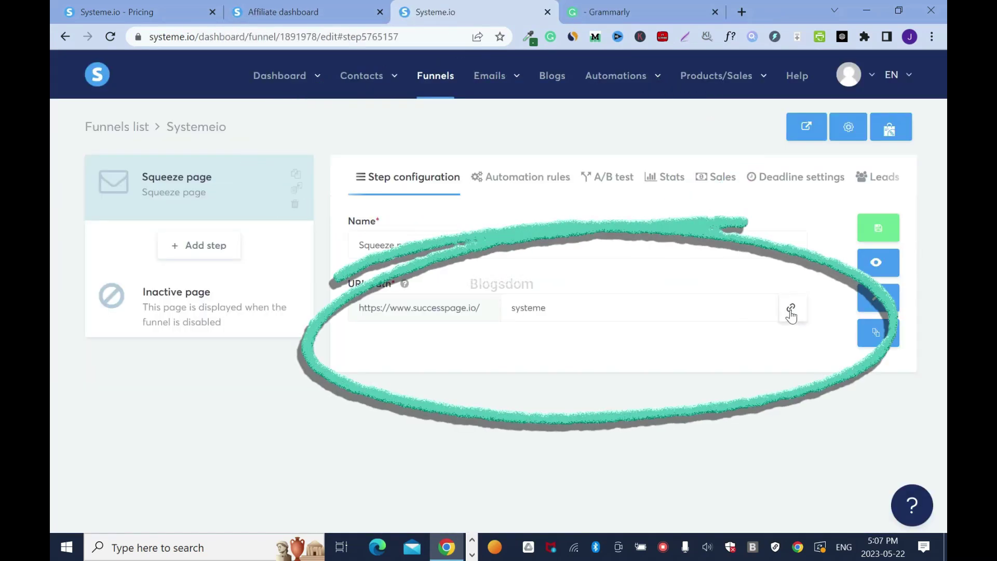
Copy the squeeze page's URL and open it in a new private browser window
left_click(791, 310)
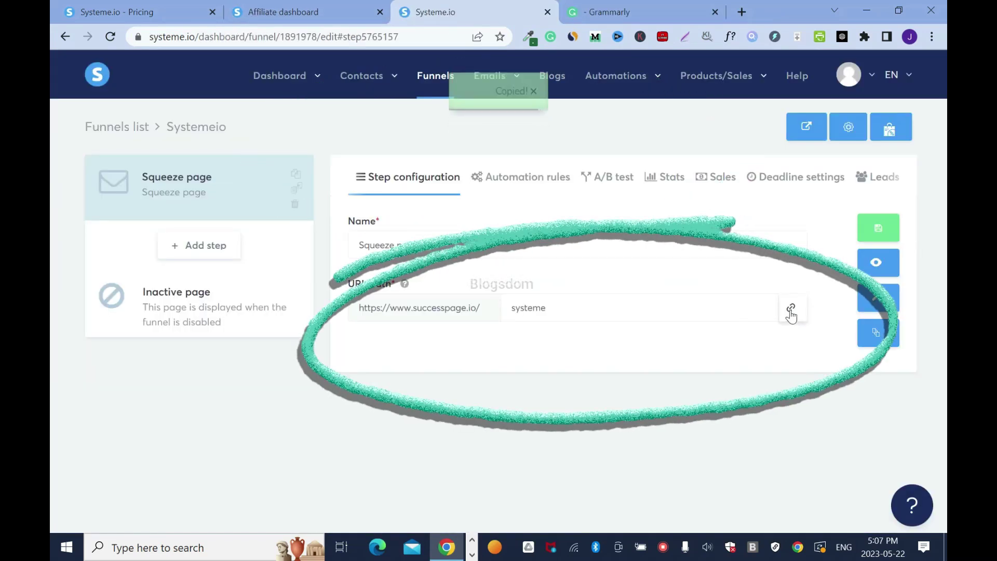
key("ctrl+shift+n")
right_click(189, 37)
left_click(208, 130)
key("Return")
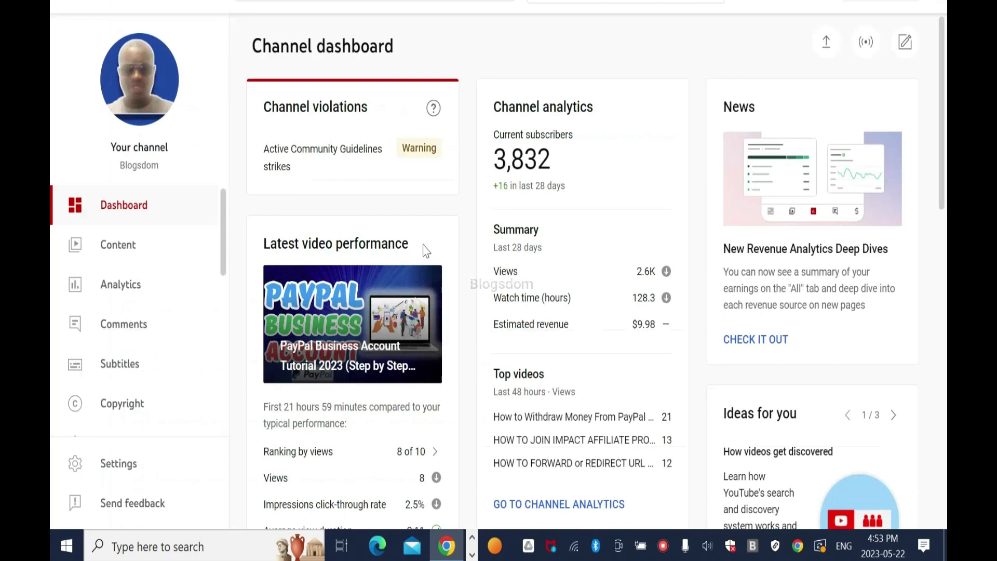
Start a new funnel named Systemeio and choose Build an audience as its goal
left_click(374, 152)
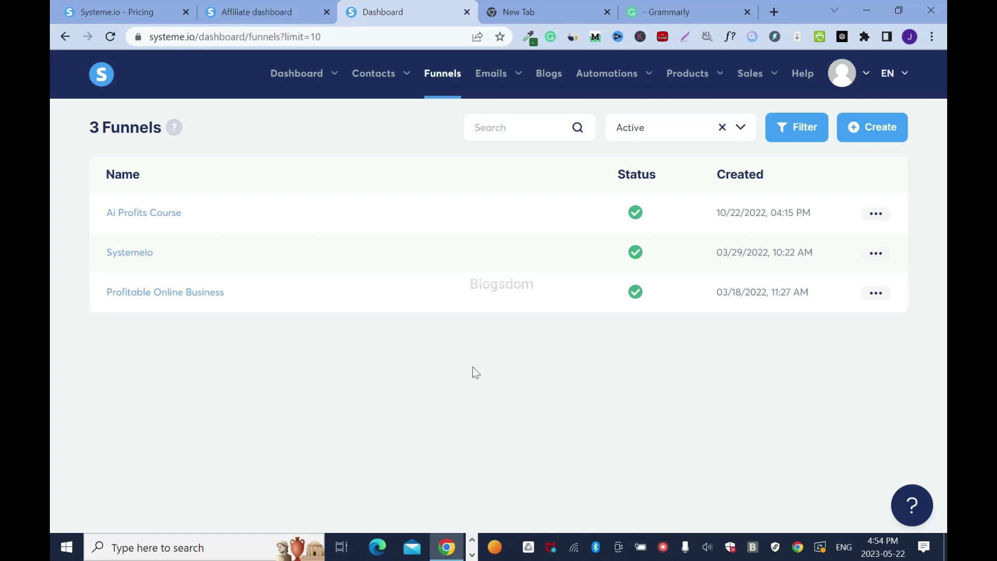
left_click(451, 82)
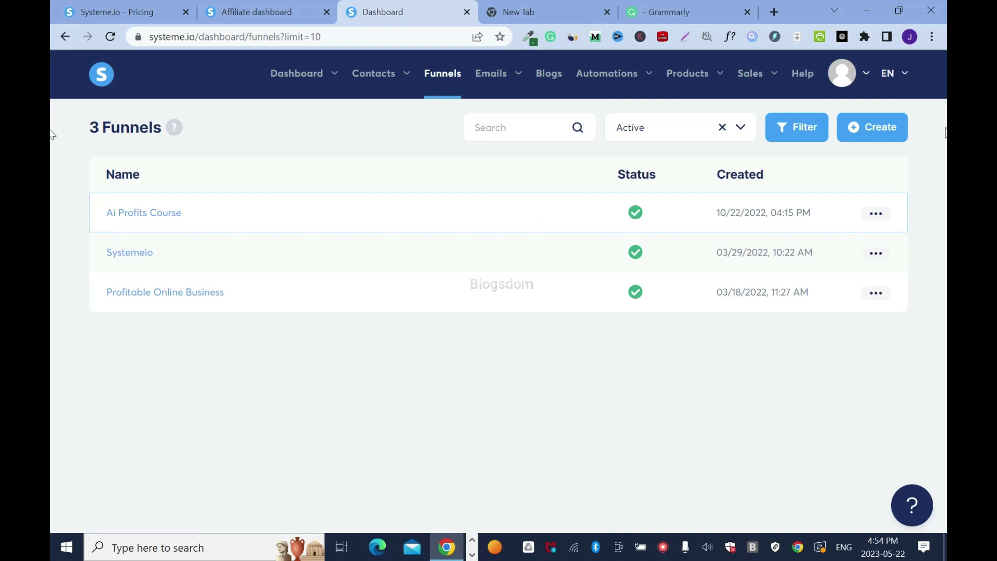
left_click(893, 131)
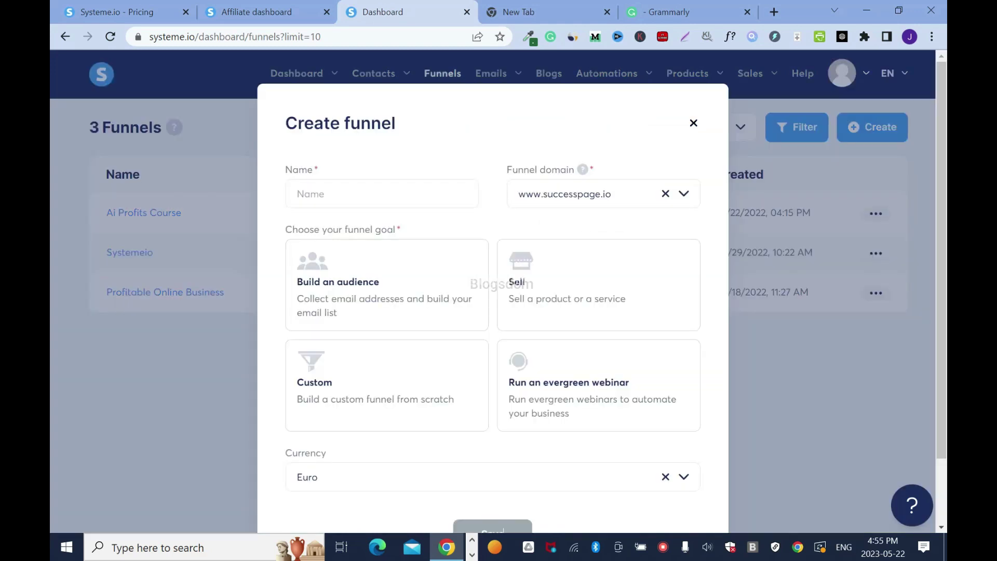
left_click(397, 192)
type("Syst")
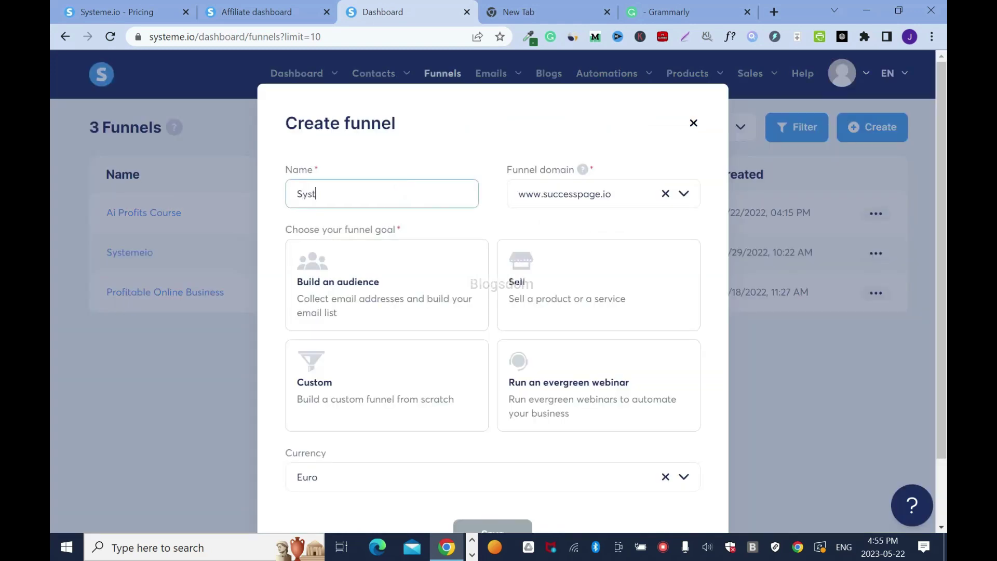
type("emeio")
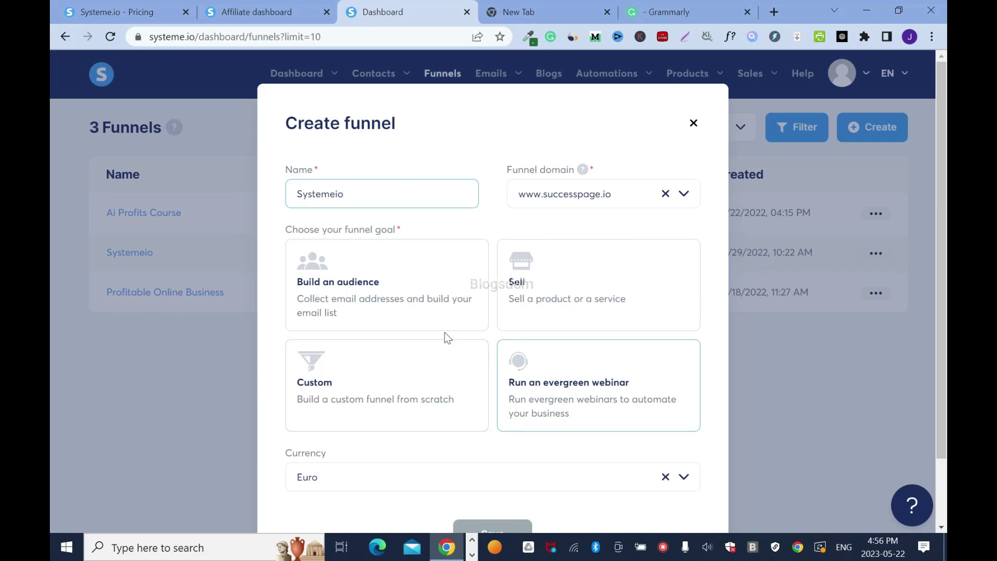
left_click(339, 283)
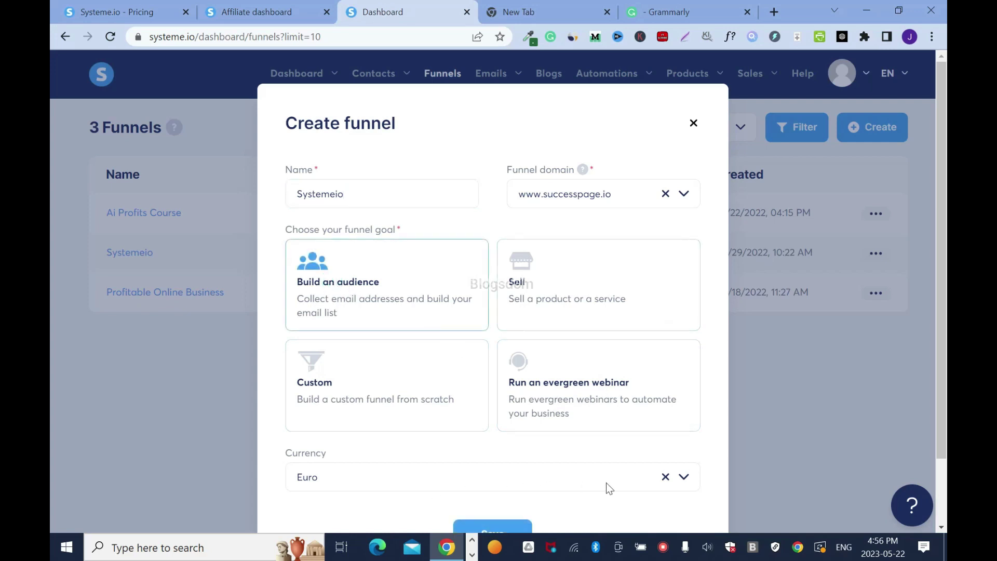
Set the new funnel's currency to U.S. Dollar and save the funnel
double_click(308, 477)
type("dol")
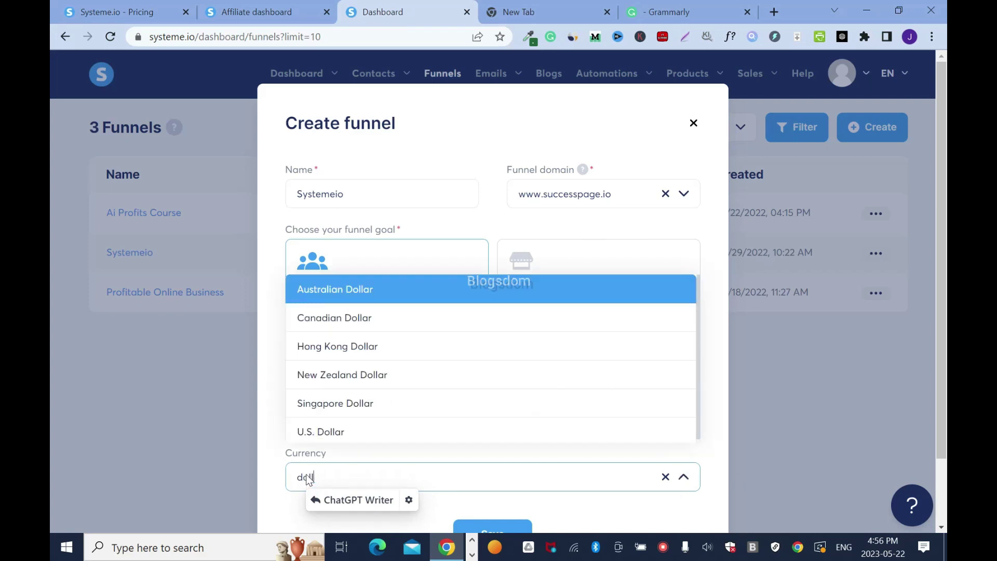
type("l")
key("Up")
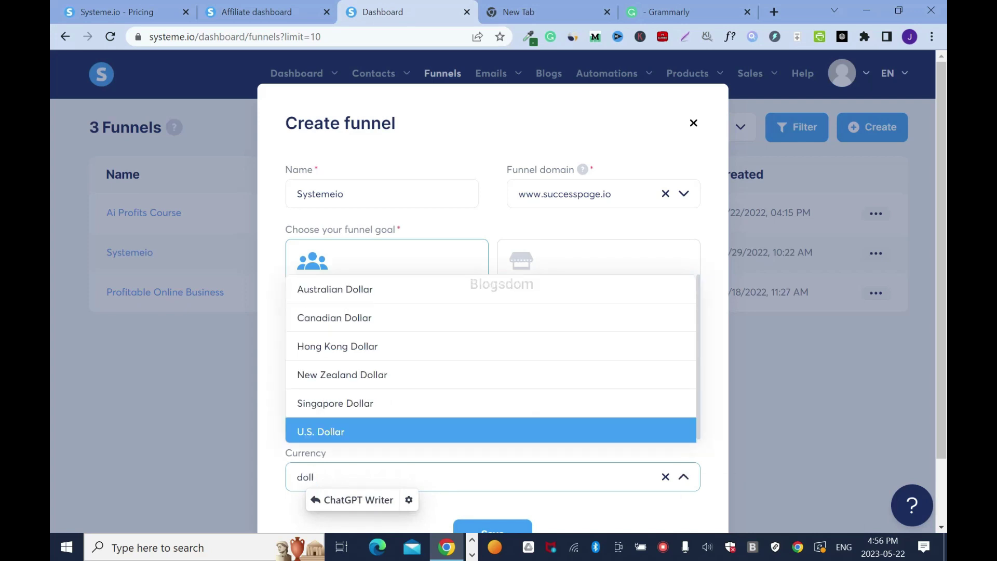
key("Return")
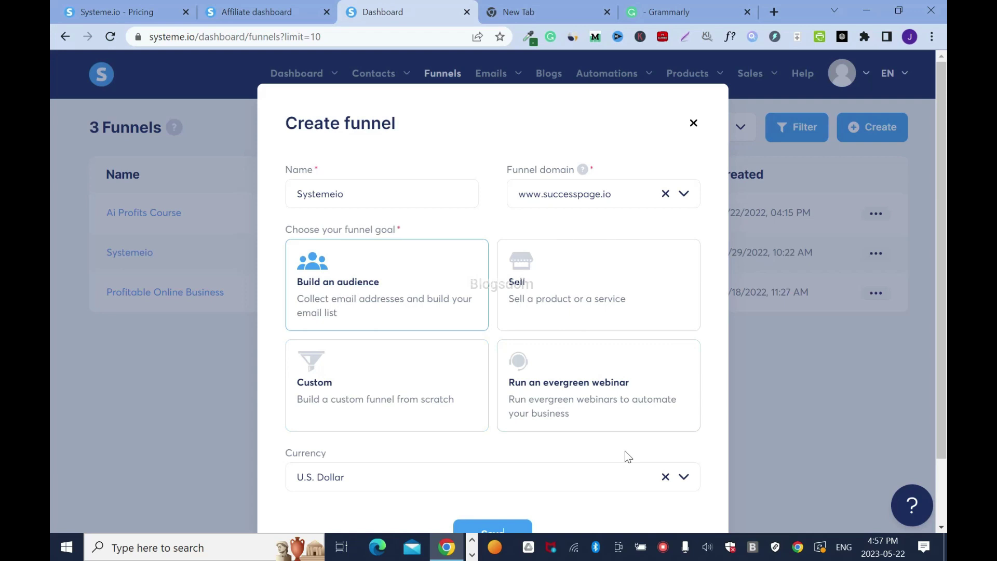
scroll(625, 452, "down", 1)
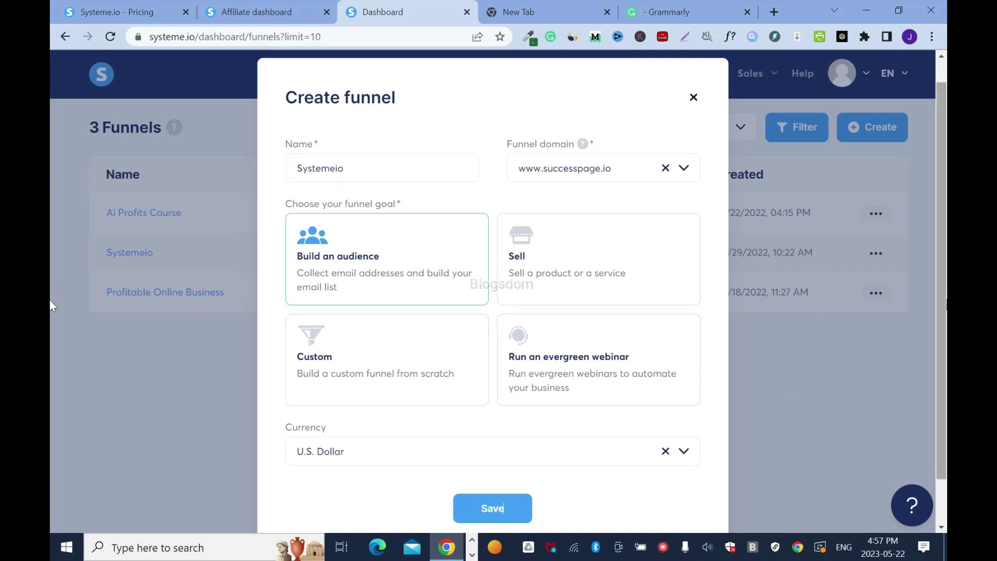
left_click(509, 513)
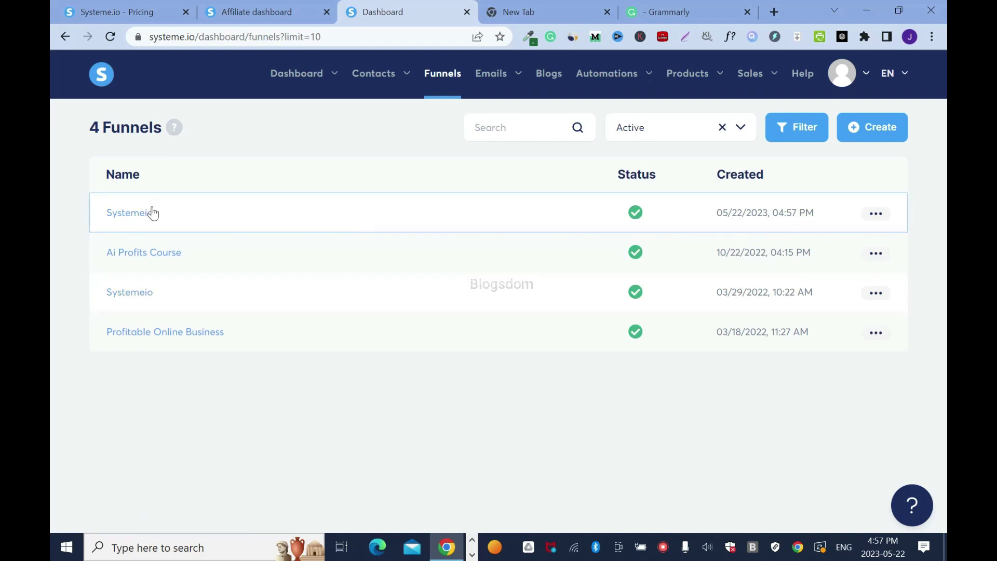
Open the newest Systemeio funnel and delete its Thank You page step
left_click(132, 214)
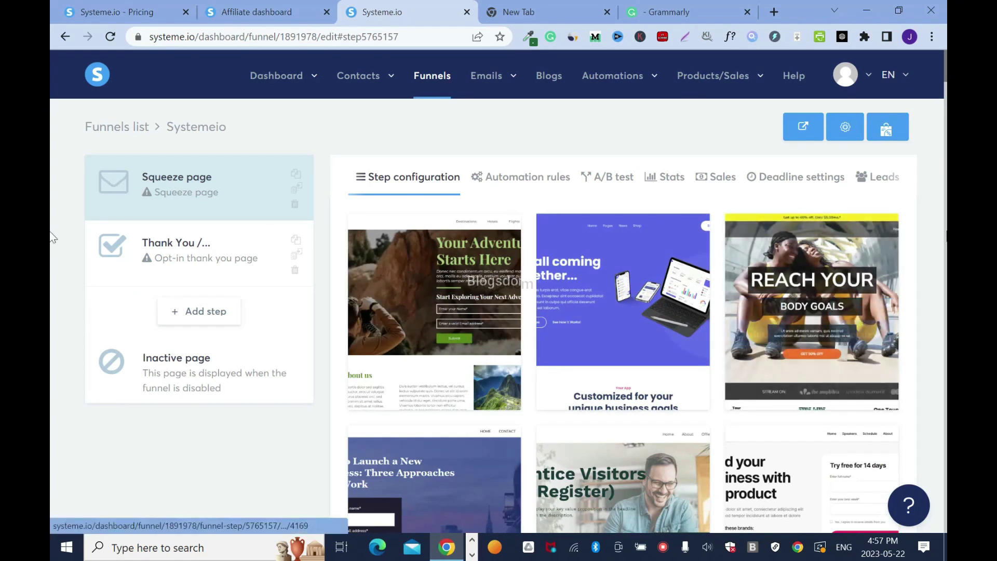
left_click(294, 268)
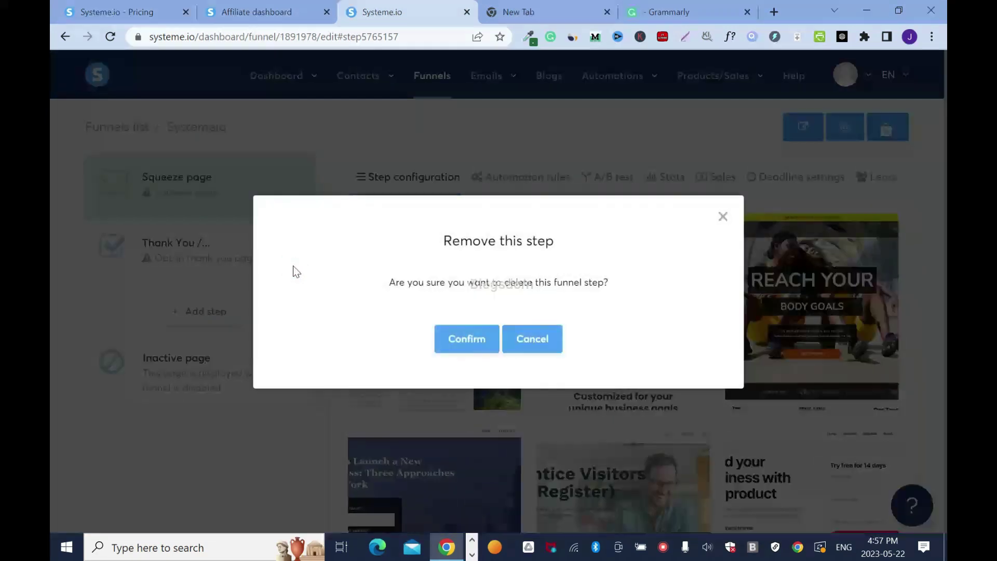
left_click(292, 268)
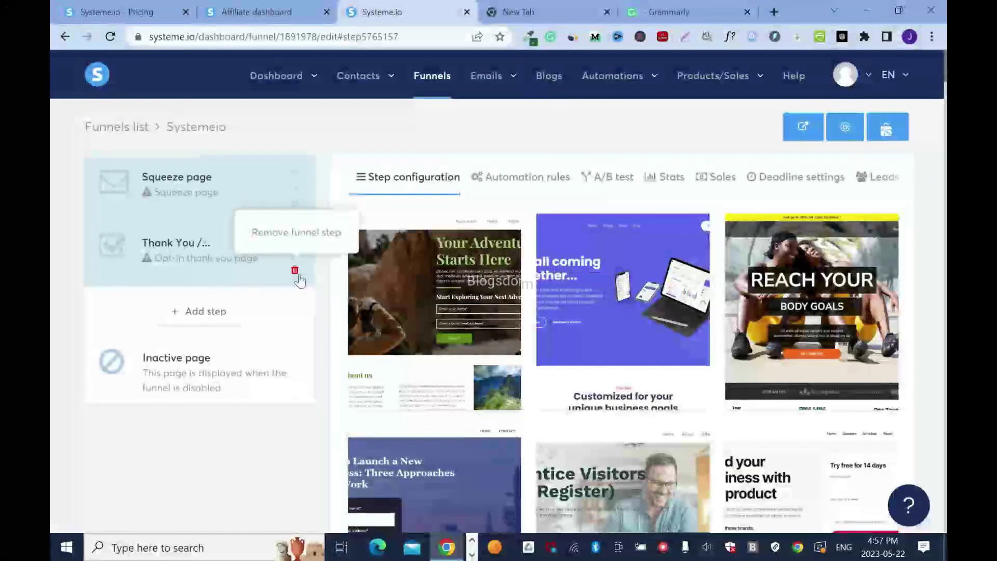
left_click(295, 271)
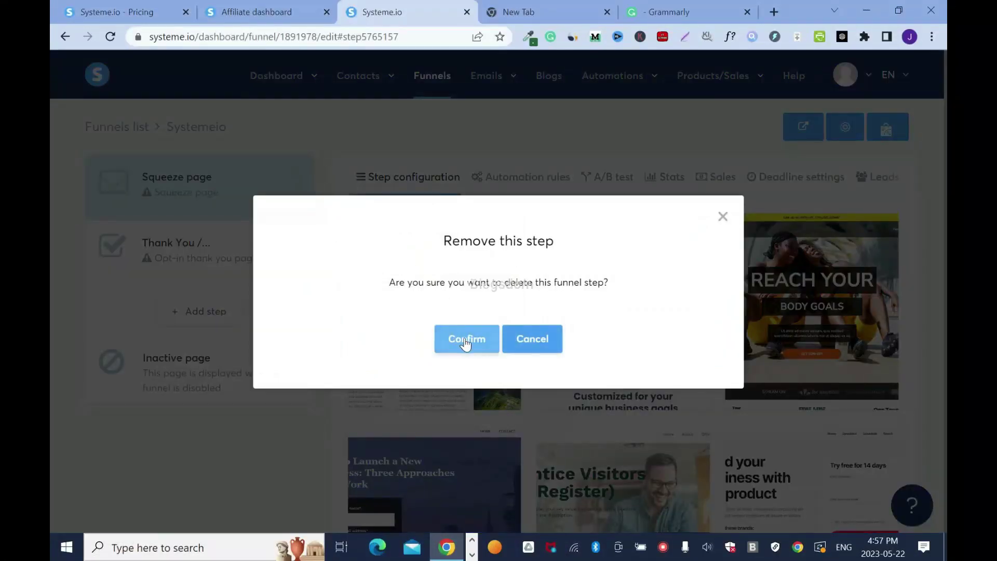
left_click(466, 342)
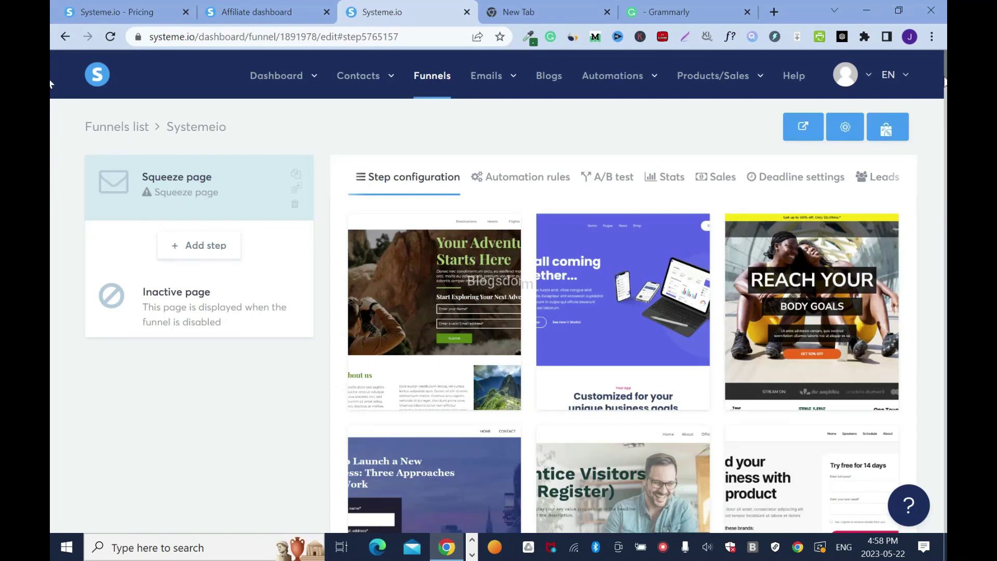
Apply the "Your Adventure Starts Here" template to the squeeze page and save its URL path as systeme
scroll(51, 109, "down", 15)
left_click(385, 318)
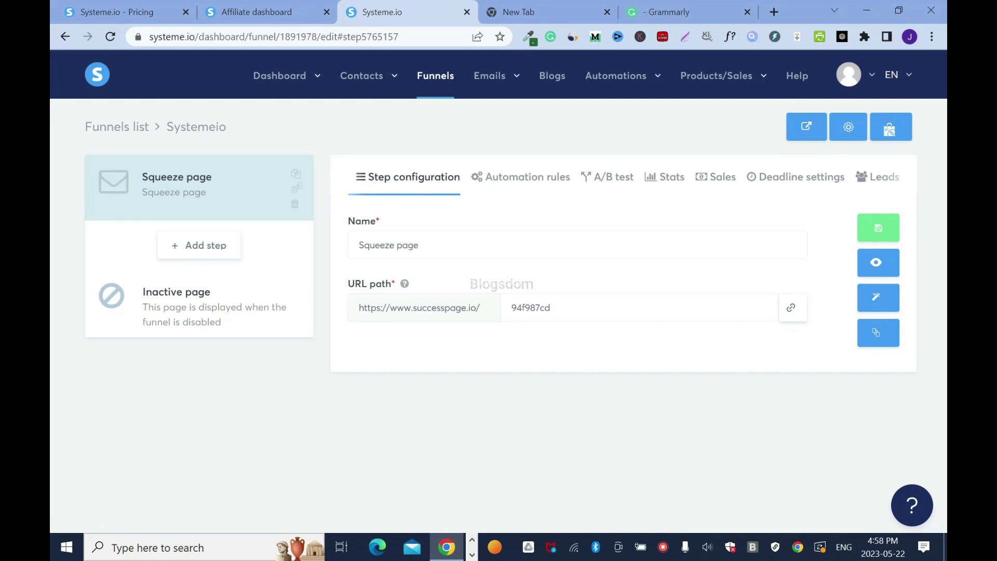
double_click(531, 307)
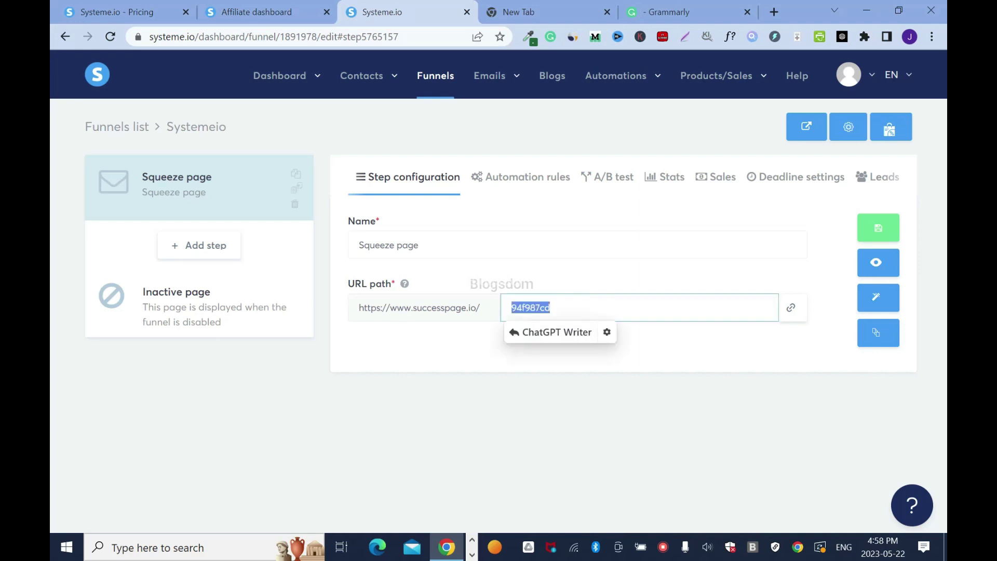
type("systeme")
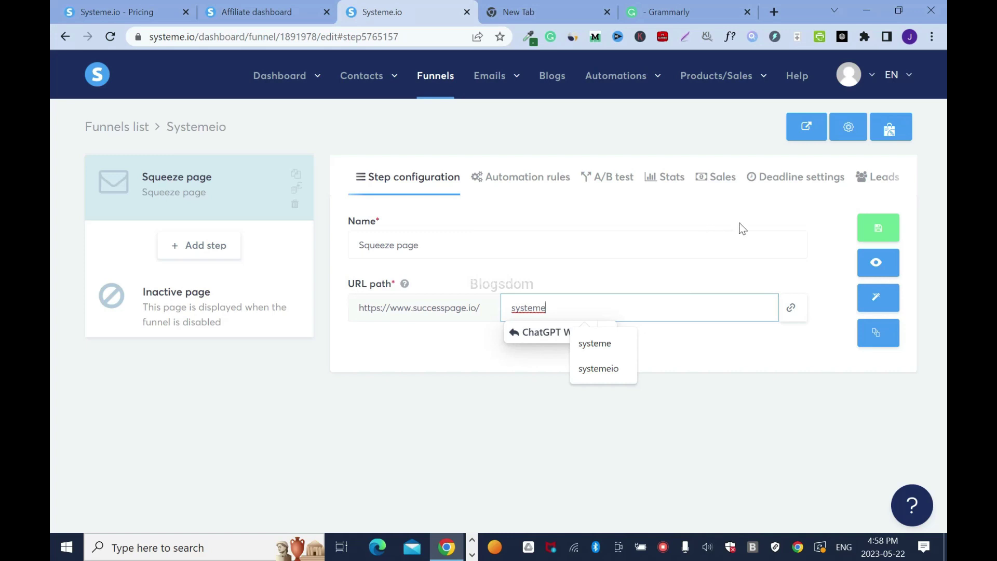
left_click(877, 228)
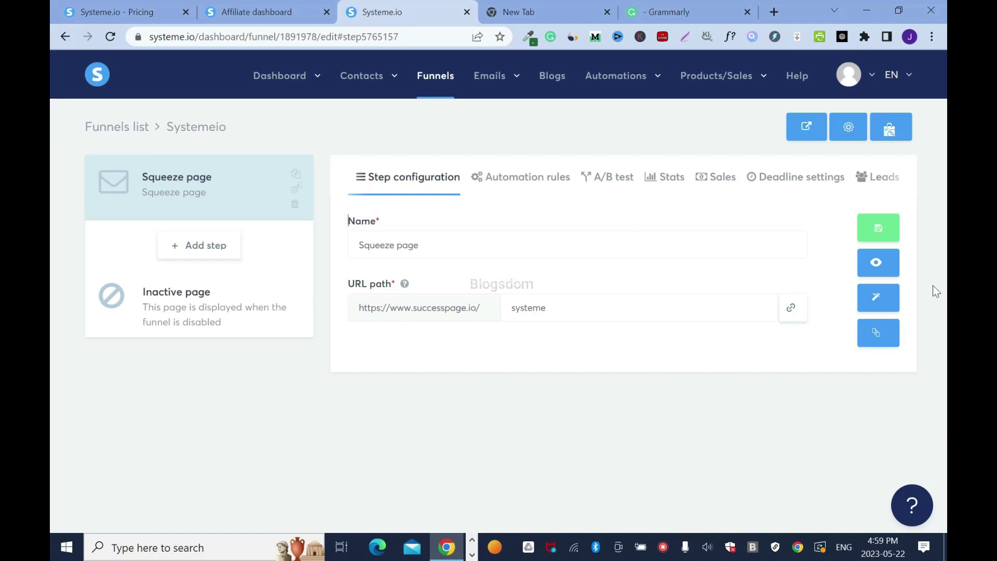
Open the squeeze page in the page editor and delete all template sections until the page is empty
left_click(878, 298)
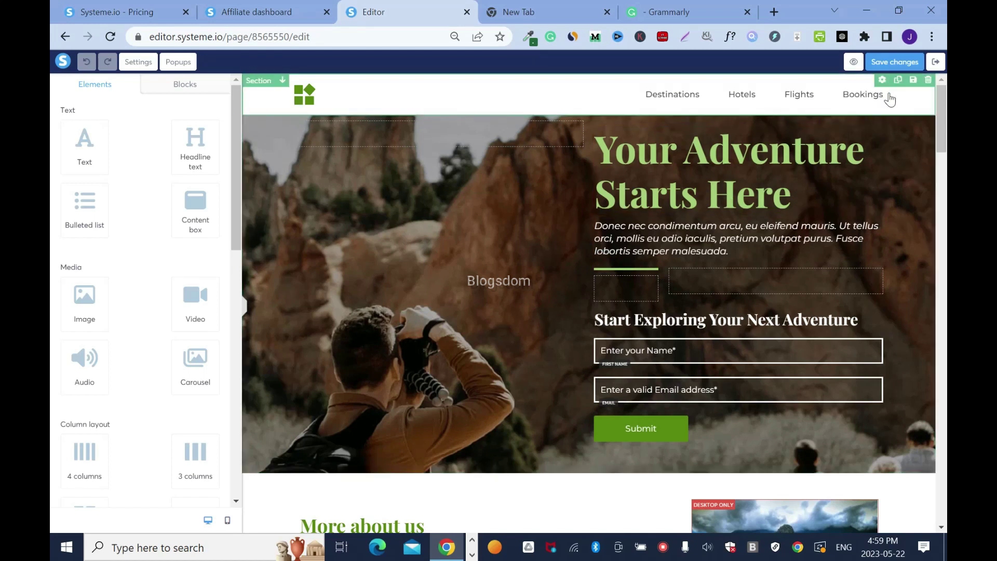
left_click(928, 82)
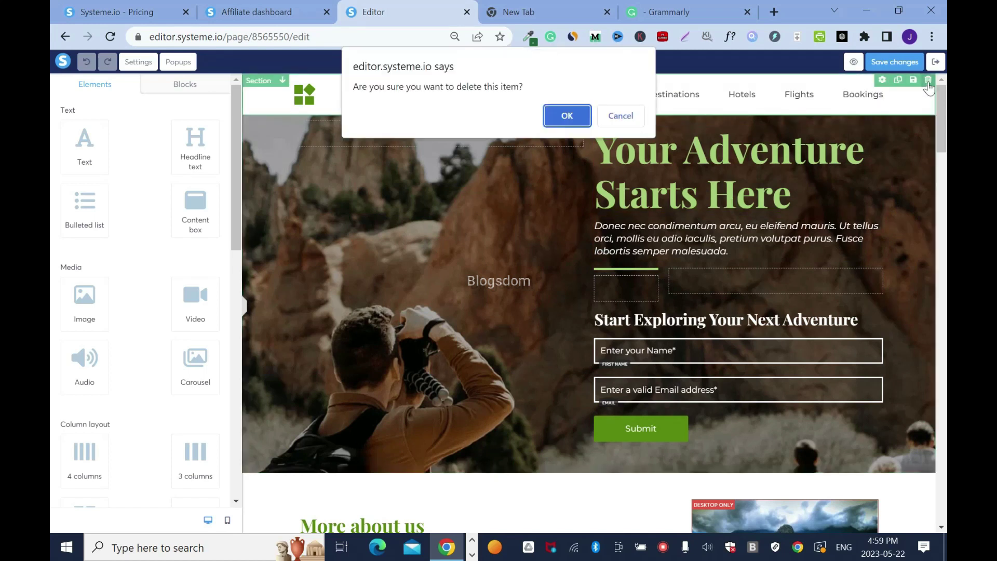
left_click(568, 117)
left_click(928, 79)
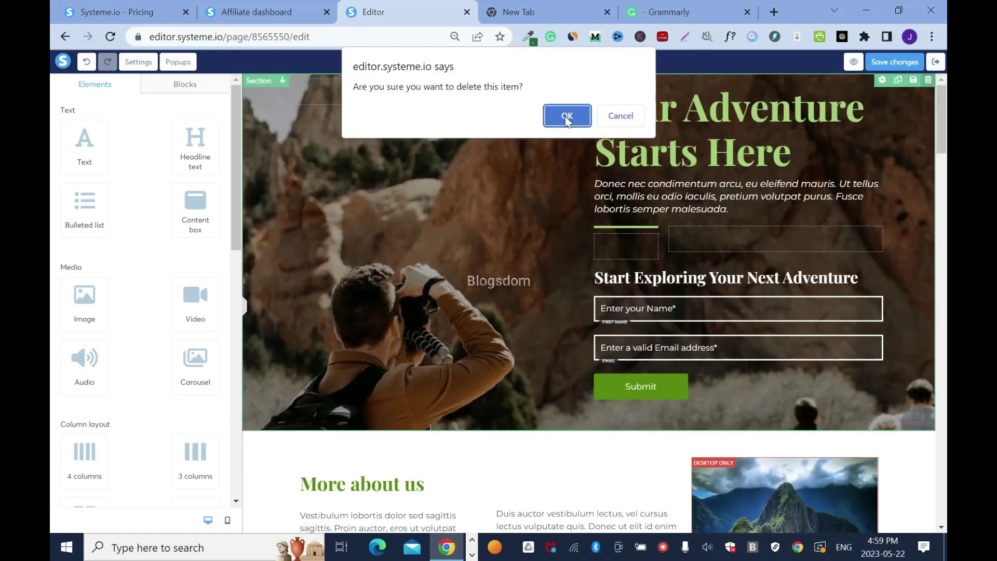
left_click(568, 117)
left_click(928, 80)
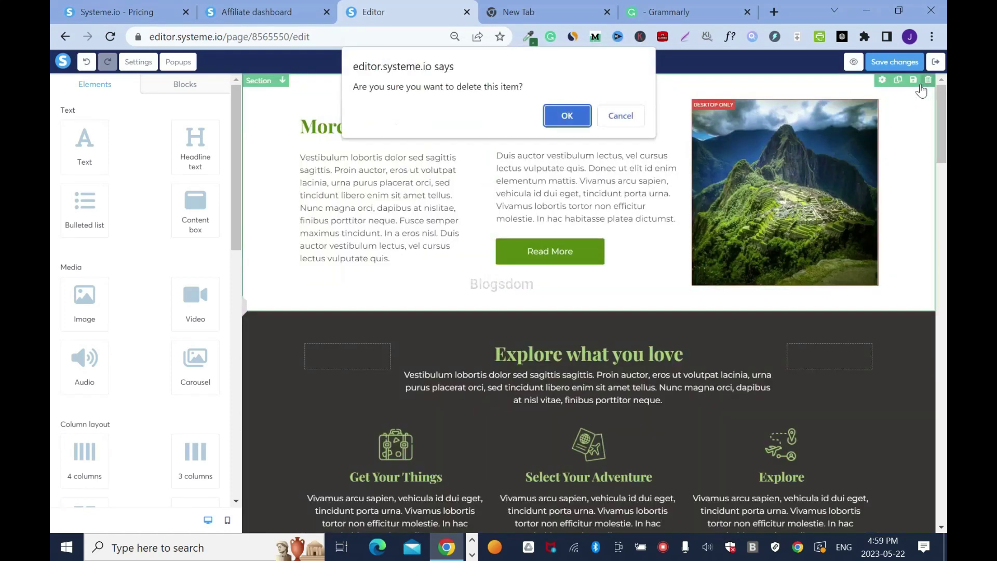
left_click(568, 117)
left_click(928, 80)
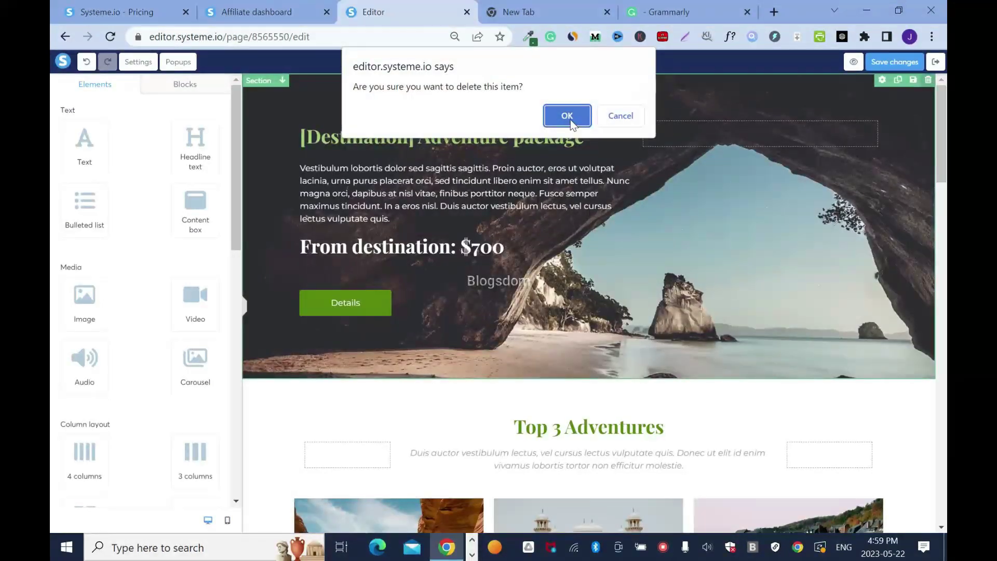
left_click(567, 117)
left_click(928, 80)
left_click(567, 117)
left_click(928, 80)
left_click(567, 117)
left_click(928, 80)
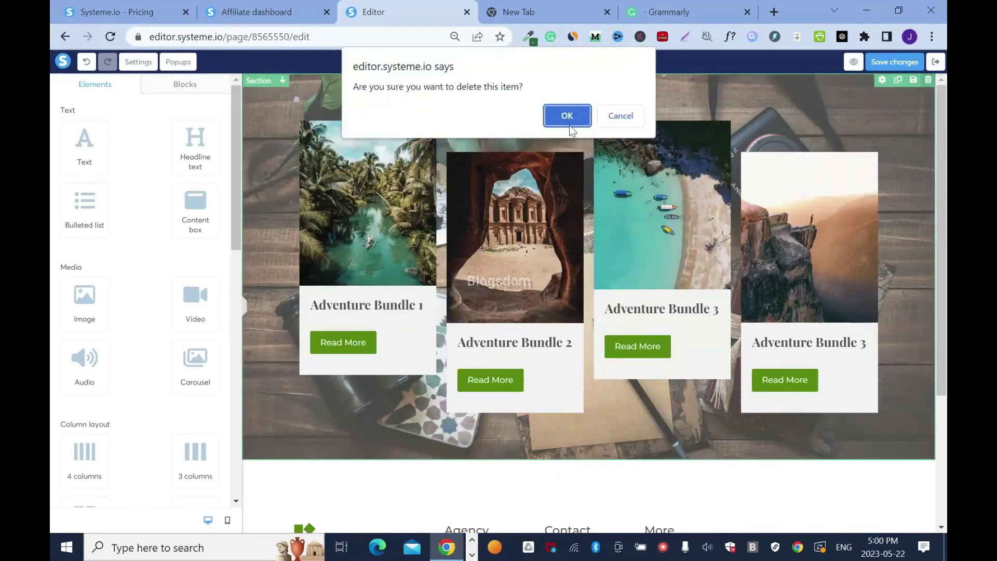
left_click(567, 117)
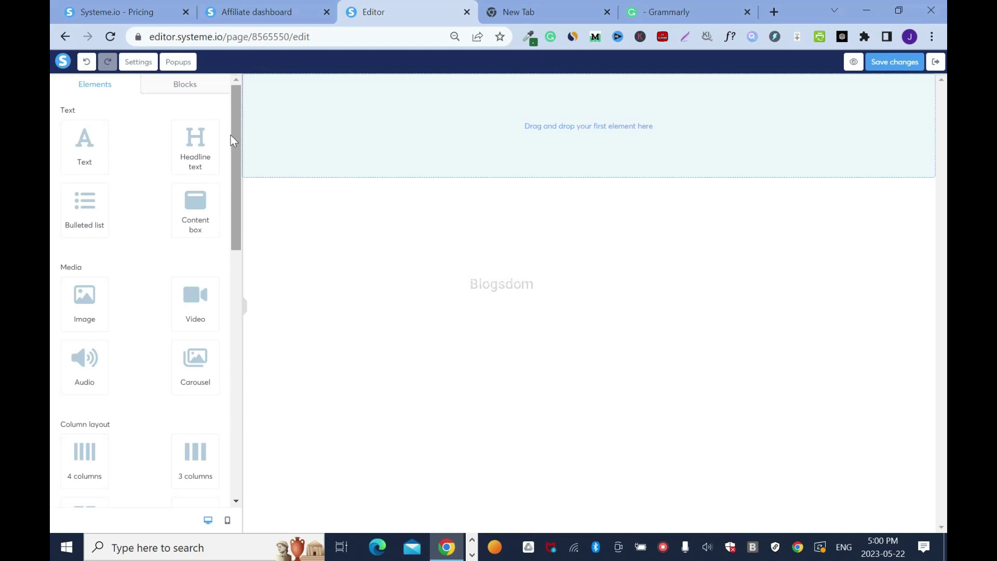
Add a first element to the empty page and open its section's background image and padding settings
left_click_drag(233, 134, 482, 124)
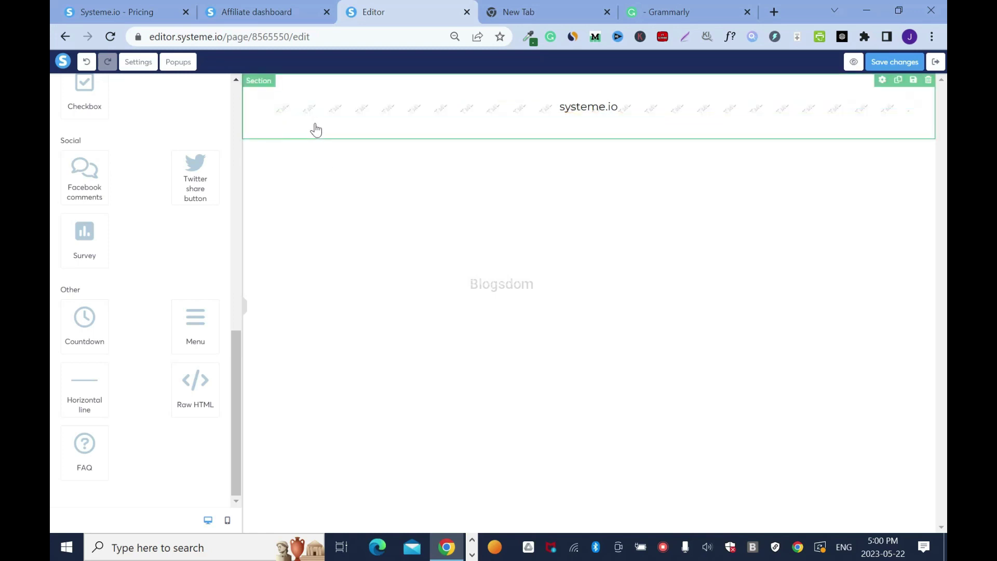
left_click(260, 99)
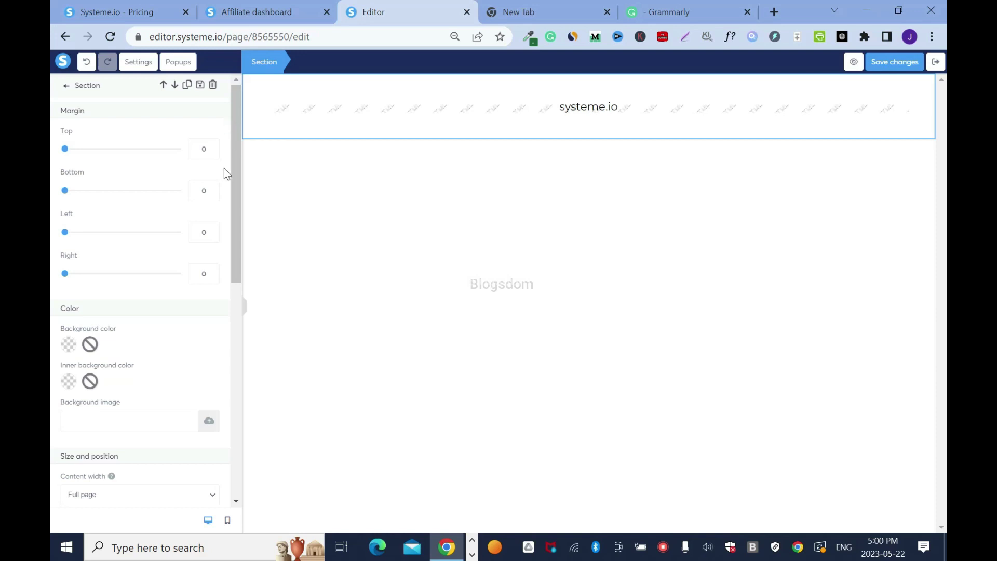
scroll(229, 181, "down", 5)
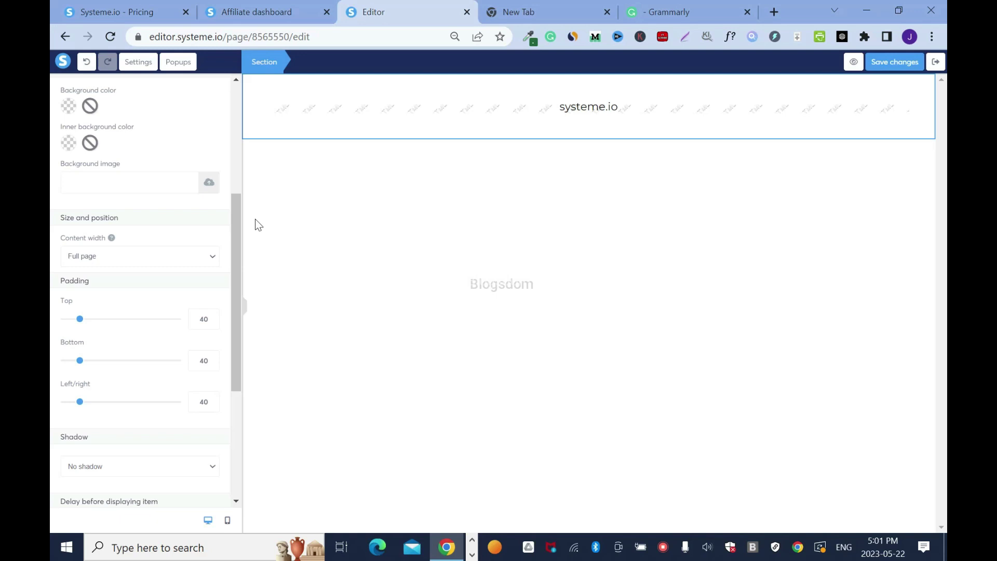
Search Google for "reload gif" in the empty browser tab and open the Reloading GIFs result on Gifer
left_click(546, 8)
left_click(408, 290)
left_click(381, 329)
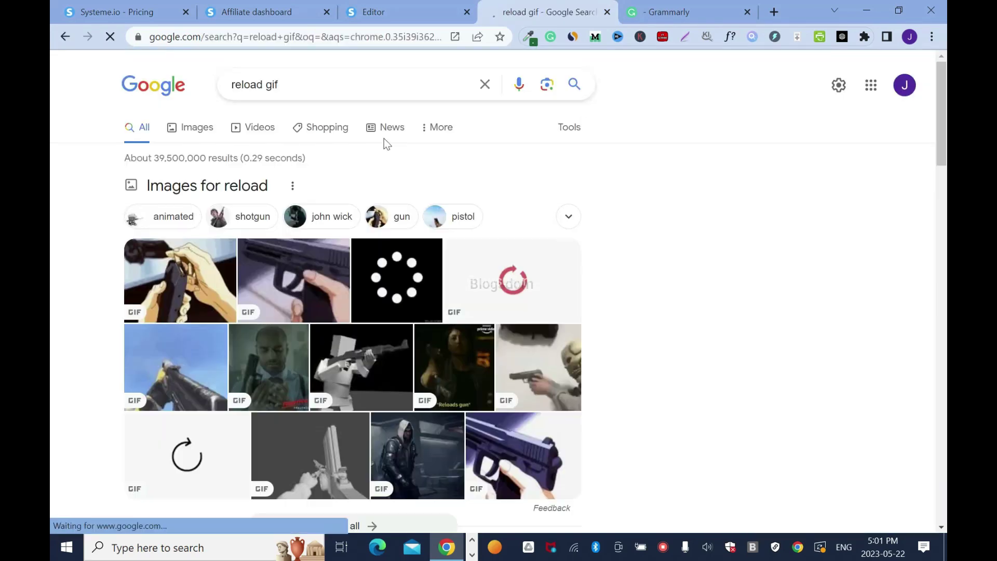
scroll(54, 230, "down", 10)
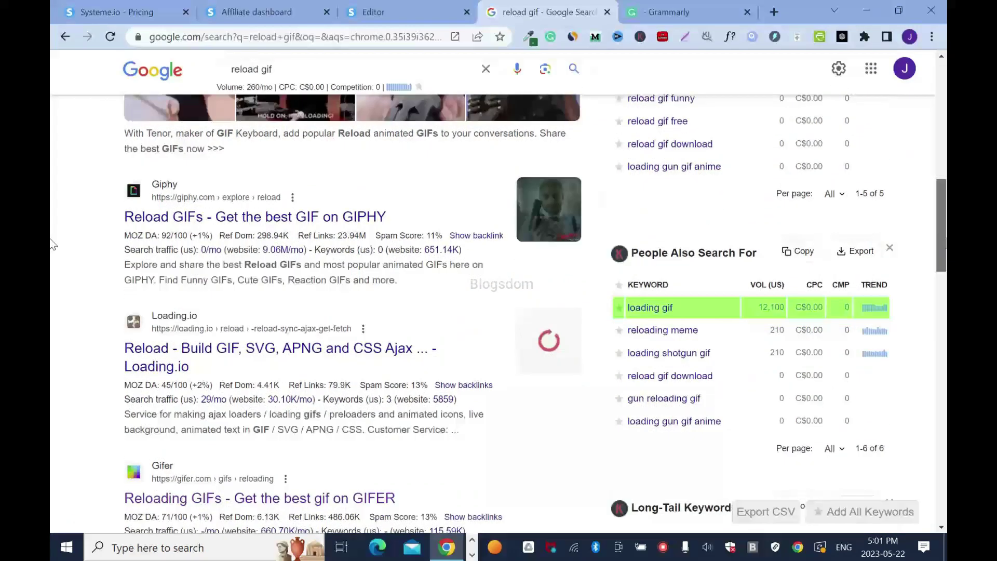
scroll(53, 245, "down", 2)
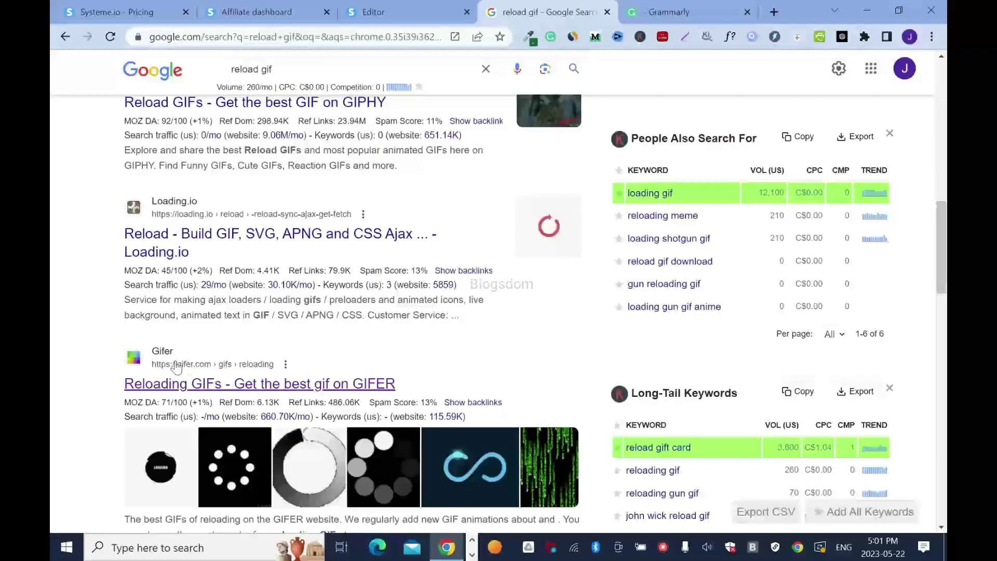
left_click(176, 369)
View the download page of the transparent grey loading-ring GIF on Gifer and return to the page editor by closing the GIF site
scroll(50, 89, "down", 2)
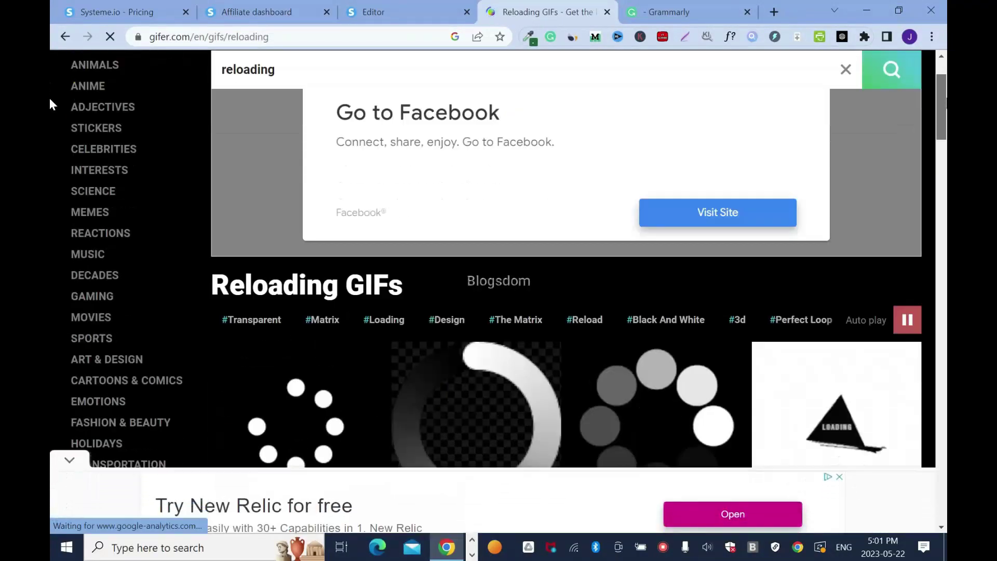
scroll(49, 110, "down", 4)
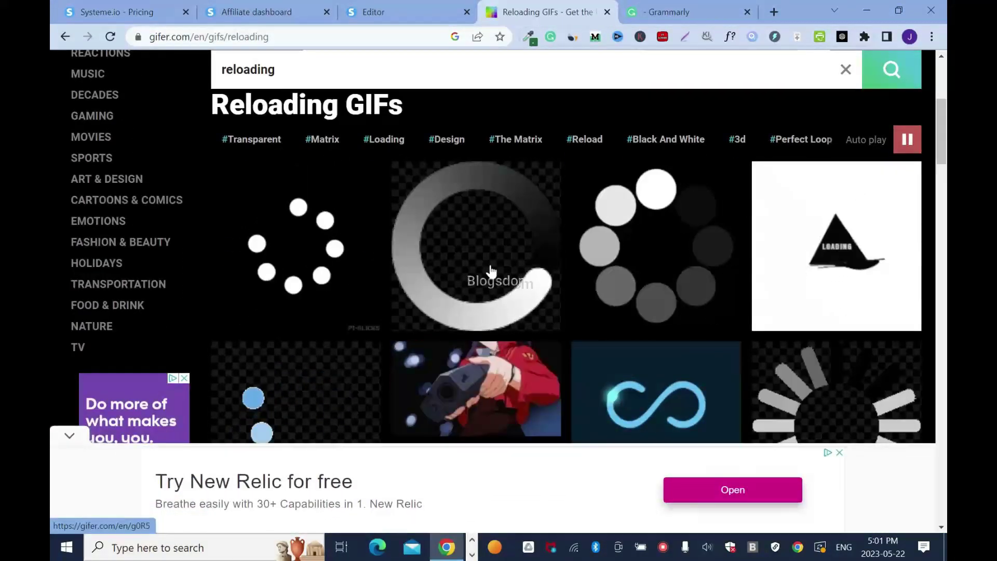
mouse_move(490, 238)
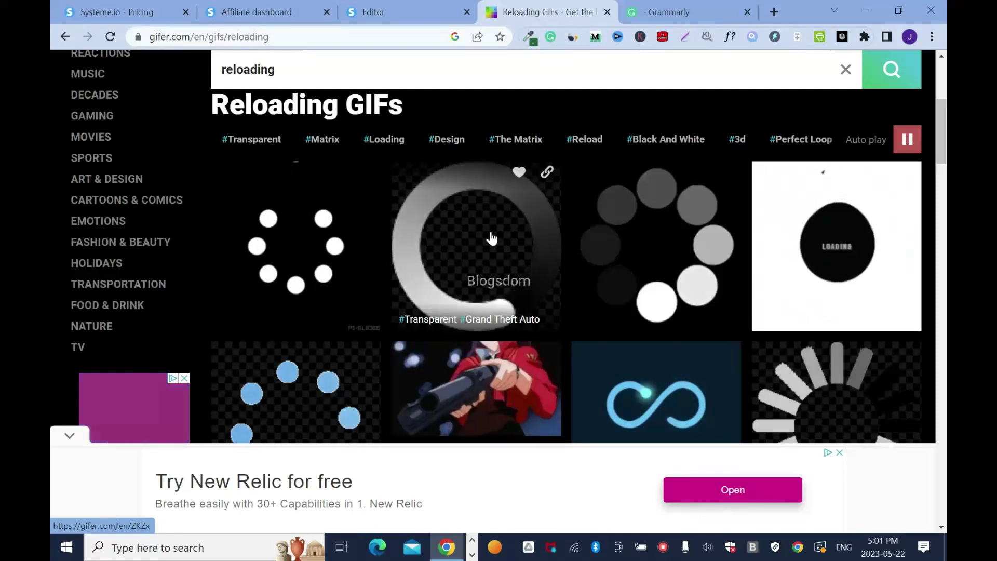
left_click(511, 213)
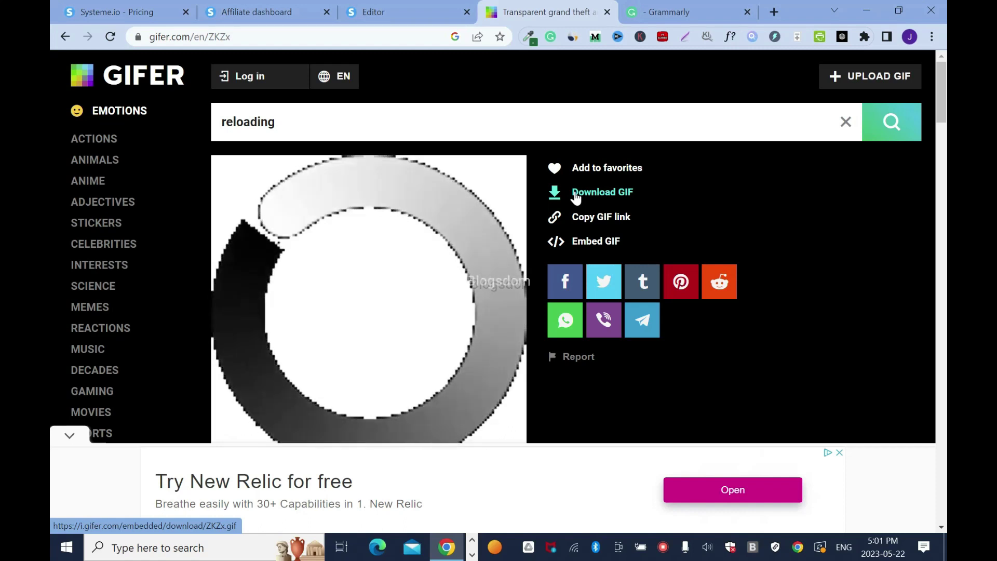
left_click(607, 11)
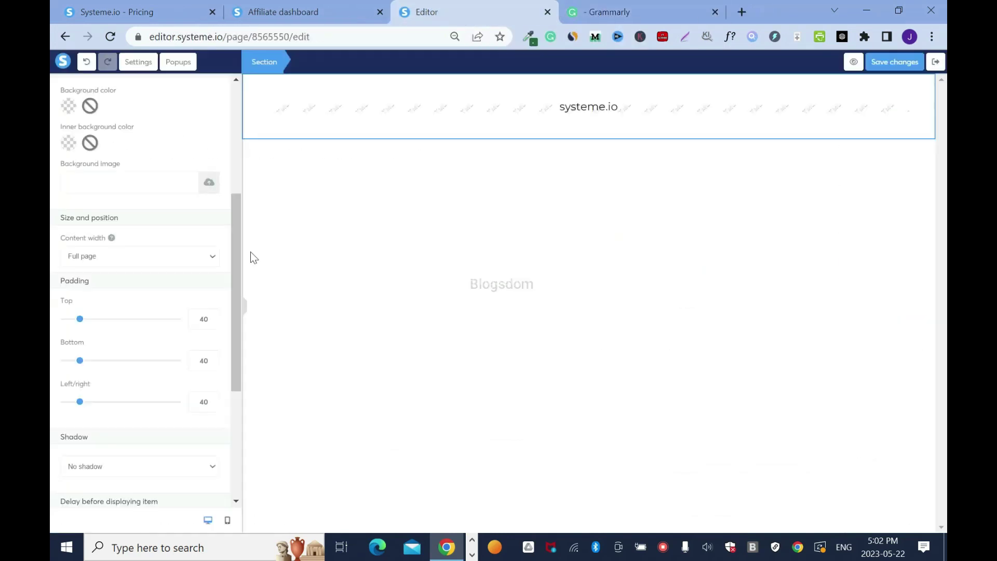
Insert ZKZx.gif from the already uploaded images as the section's background image
left_click(210, 184)
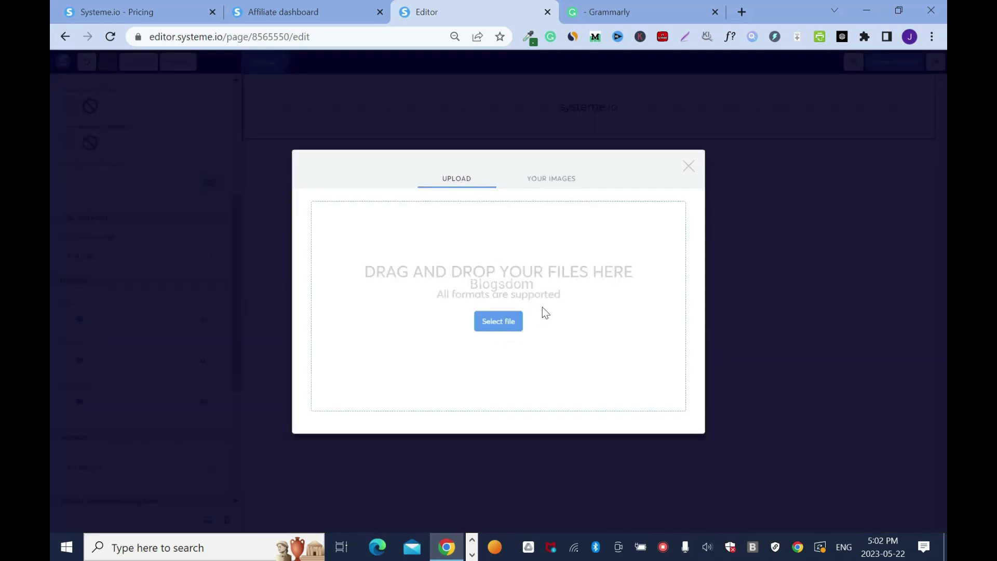
left_click(554, 187)
left_click(344, 238)
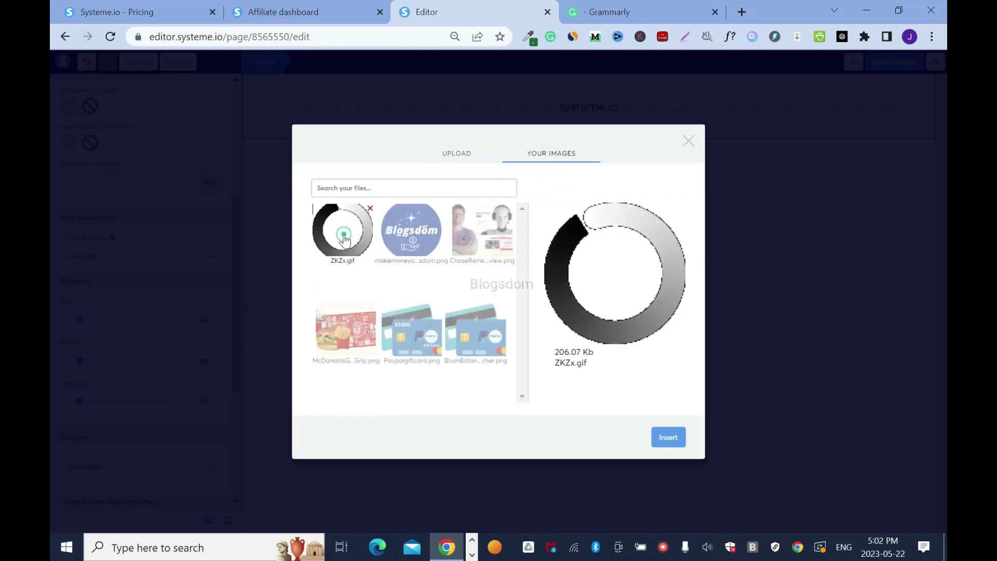
left_click(671, 440)
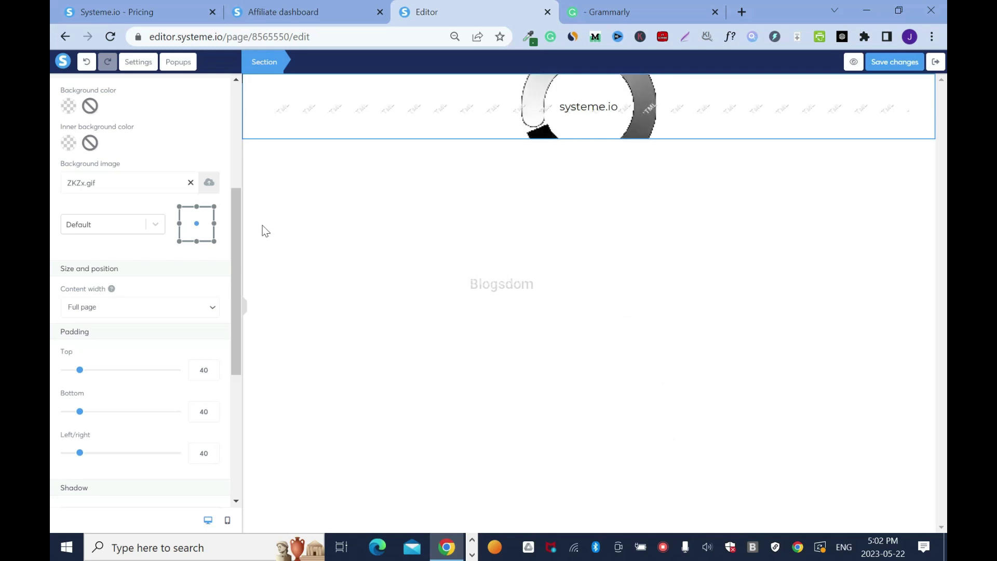
Set the section's bottom padding to 300, save the page changes and deselect the section
left_click_drag(234, 253, 239, 297)
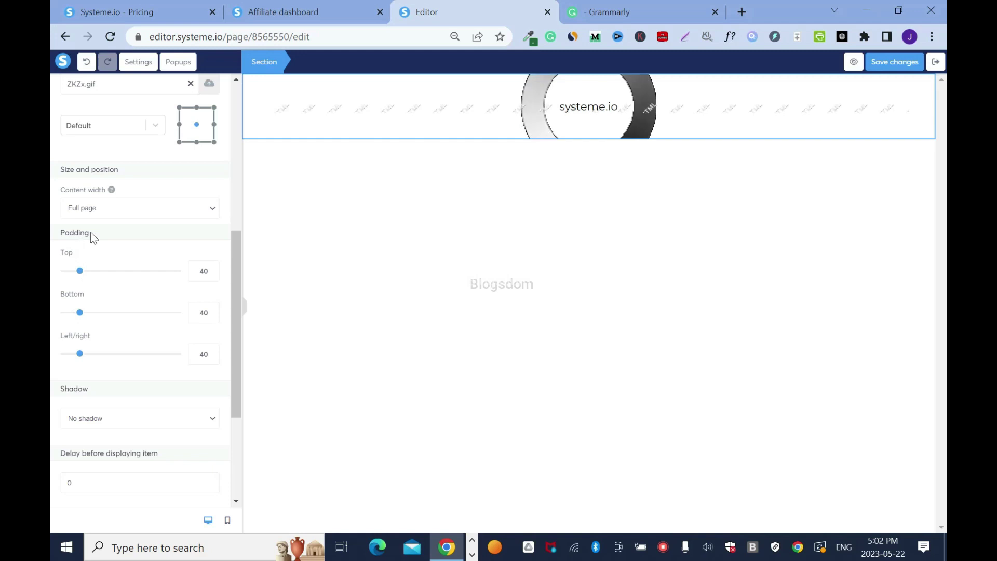
left_click_drag(87, 317, 189, 320)
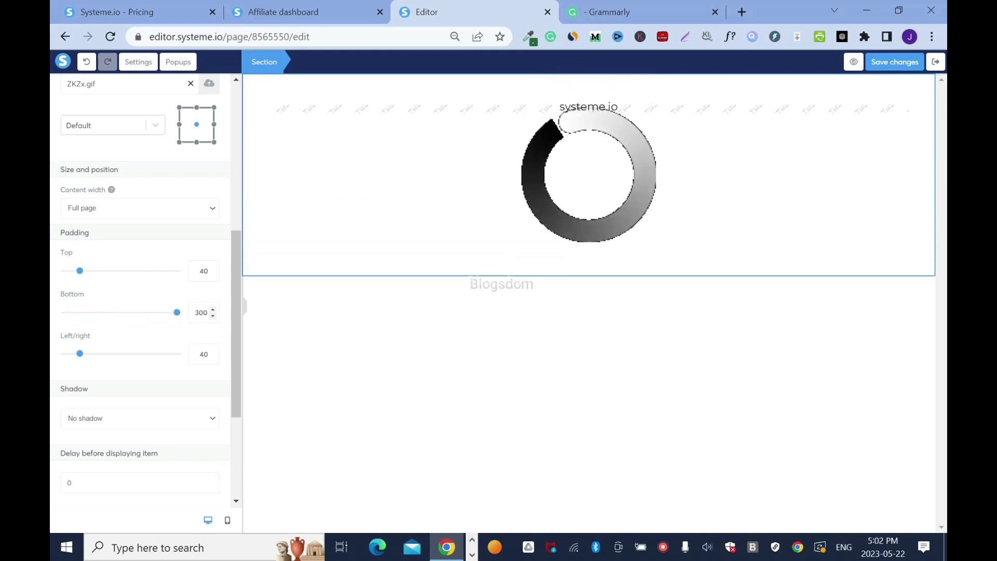
left_click(895, 67)
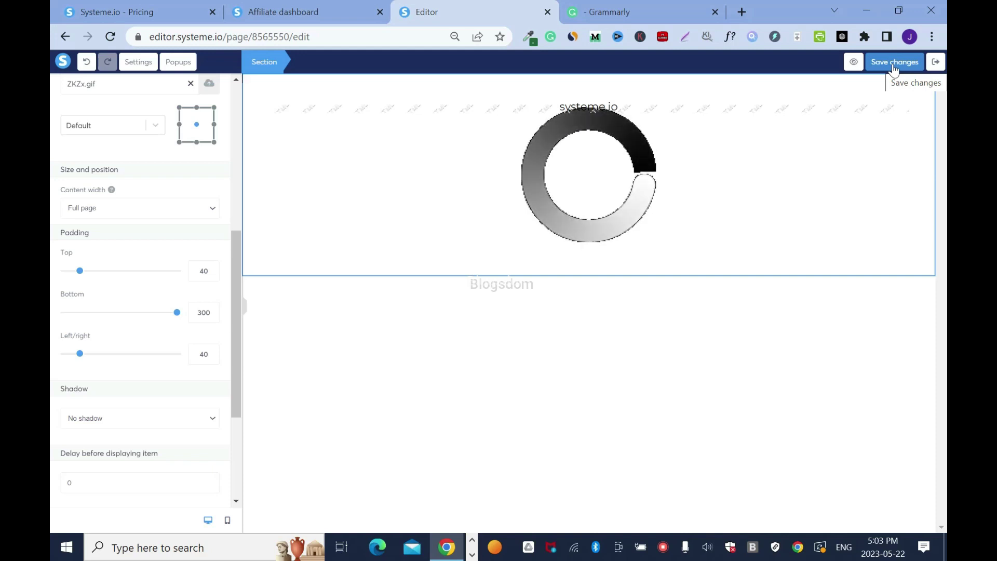
left_click(894, 66)
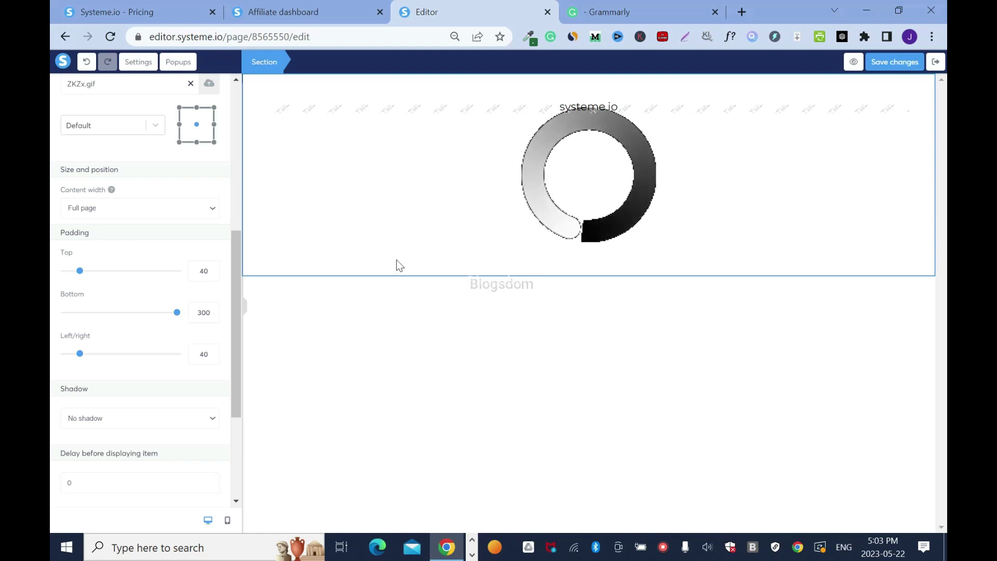
left_click(397, 368)
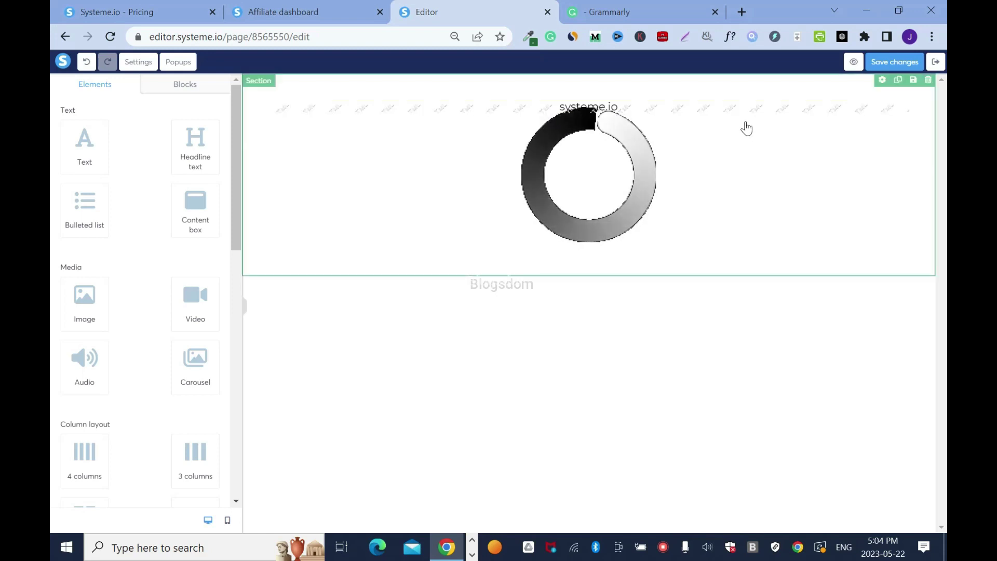
Open the Raw HTML element's code for editing and copy the redirect meta refresh line from the Grammarly document
left_click(738, 108)
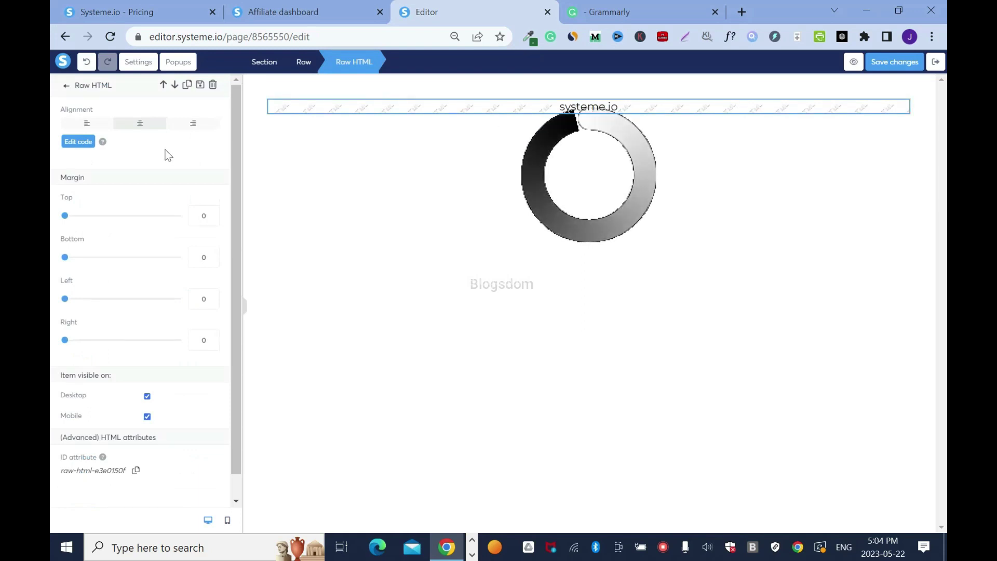
left_click(77, 148)
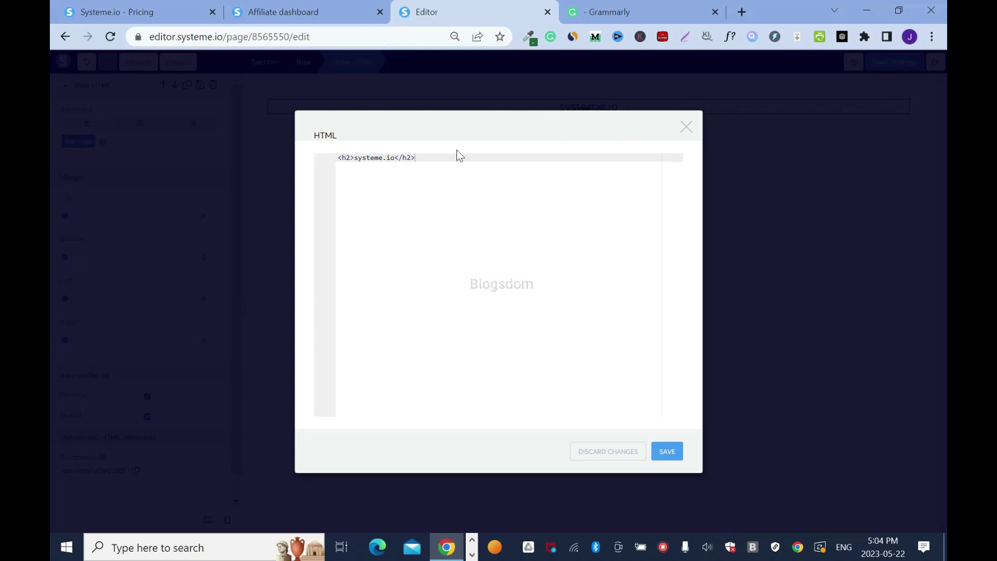
left_click(585, 14)
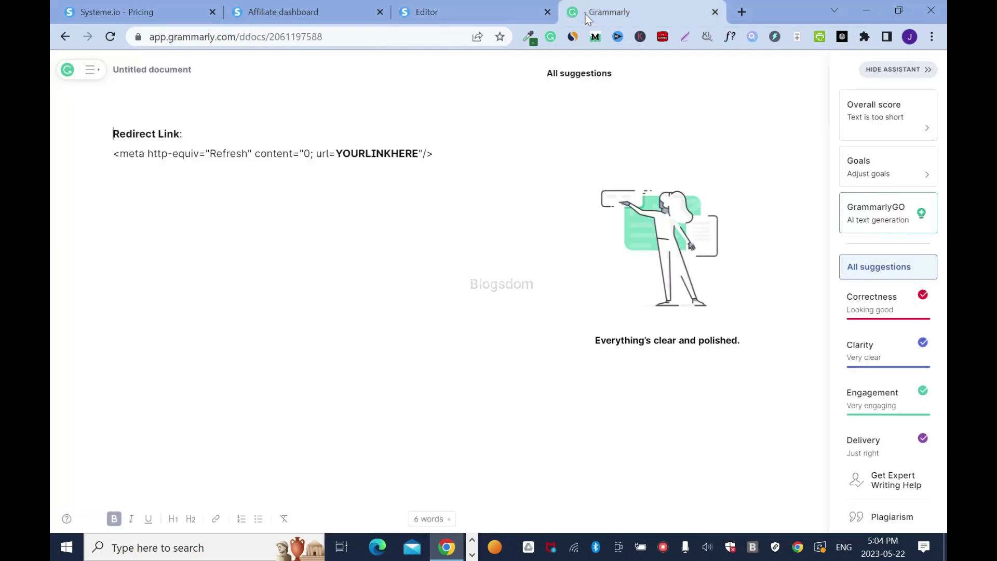
left_click_drag(436, 154, 112, 155)
left_click(331, 186)
triple_click(387, 155)
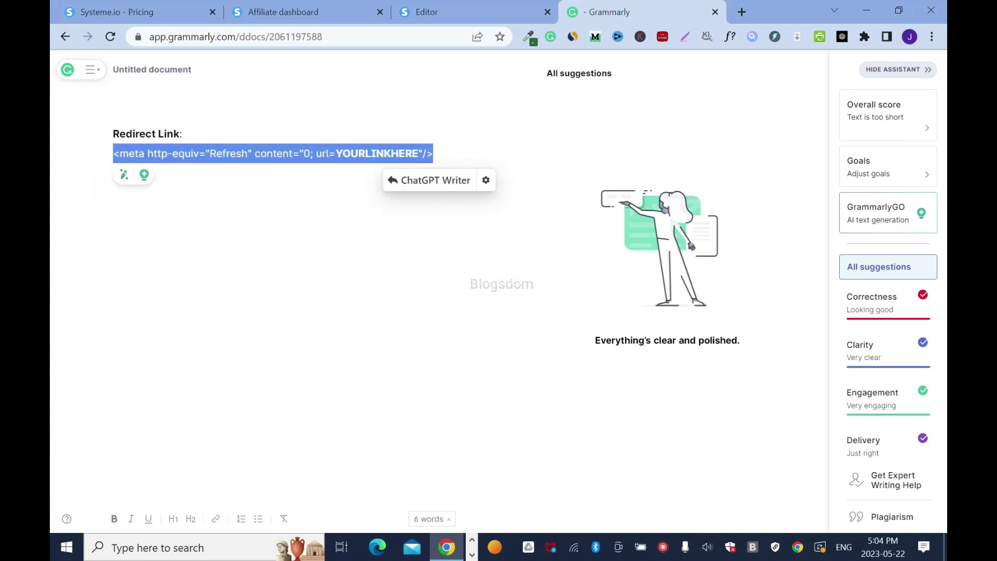
right_click(378, 151)
left_click(459, 204)
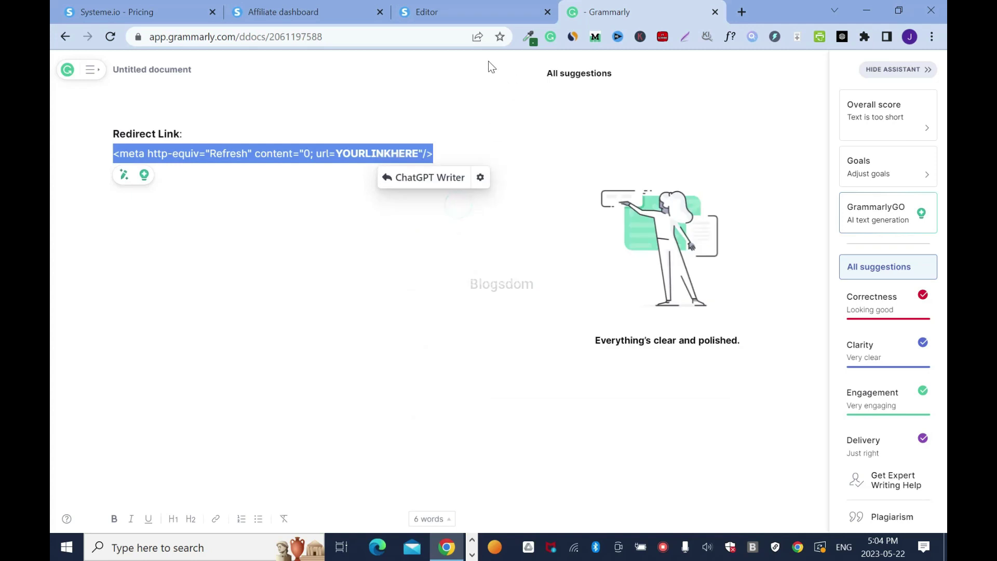
Replace the systeme.io heading code with the copied redirect meta tag and select its YOURLINKHERE placeholder
left_click(437, 11)
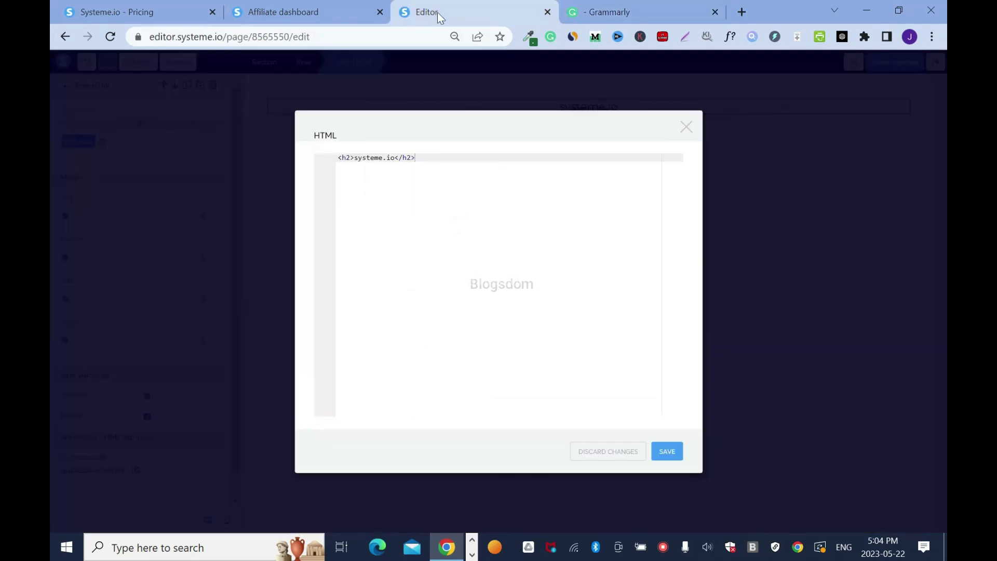
triple_click(393, 158)
key("BackSpace")
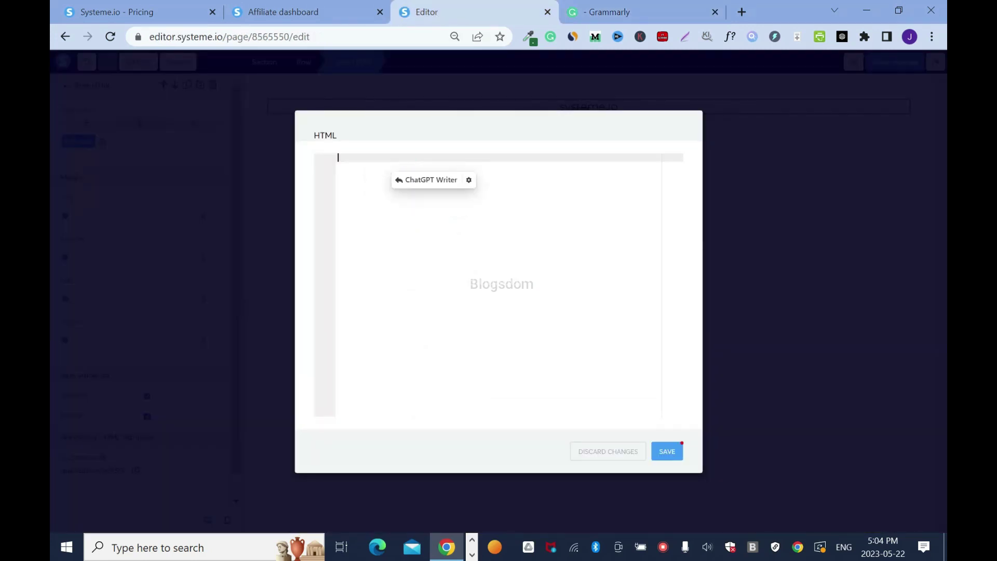
key("ctrl+v")
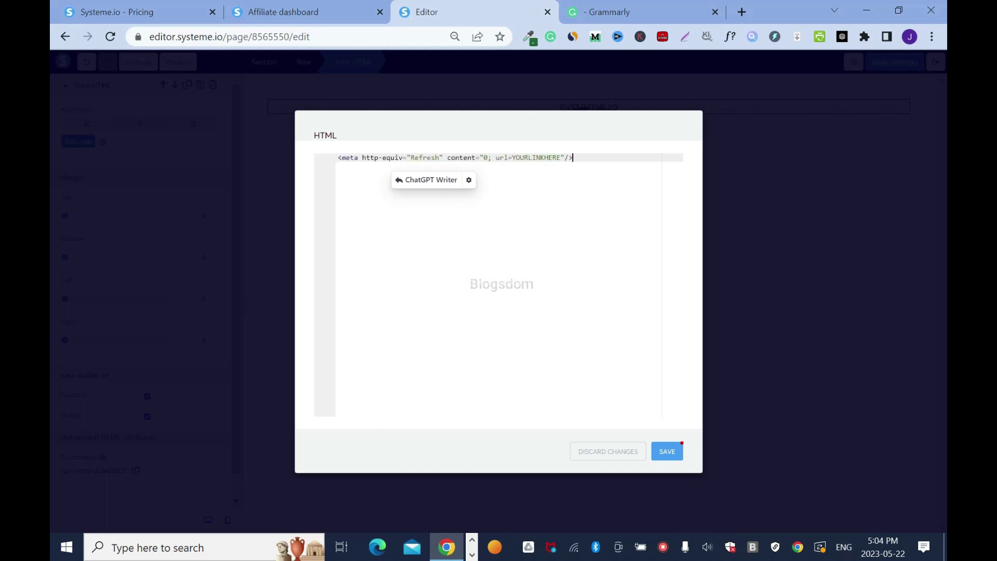
left_click_drag(512, 157, 558, 157)
left_click(561, 158)
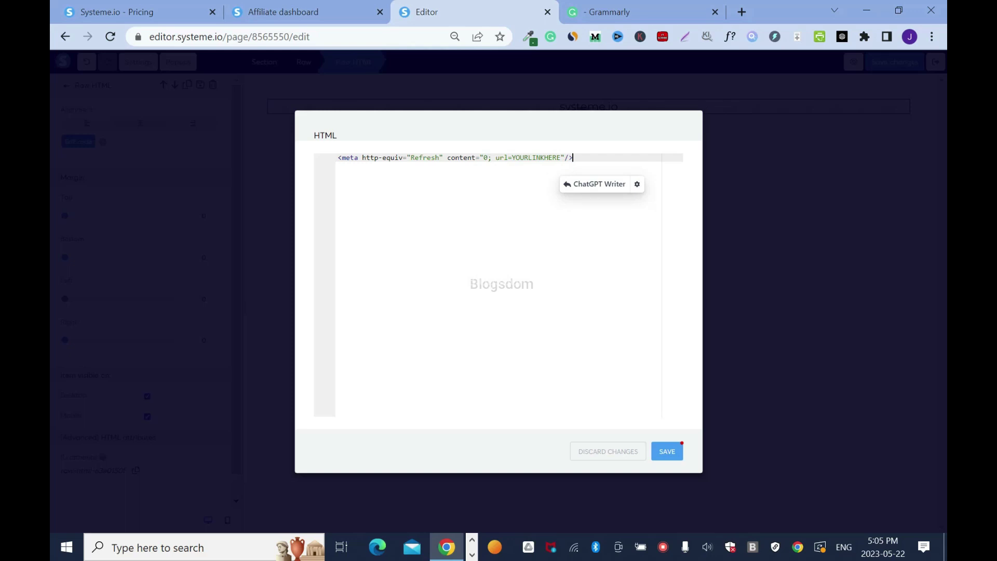
left_click_drag(514, 157, 553, 158)
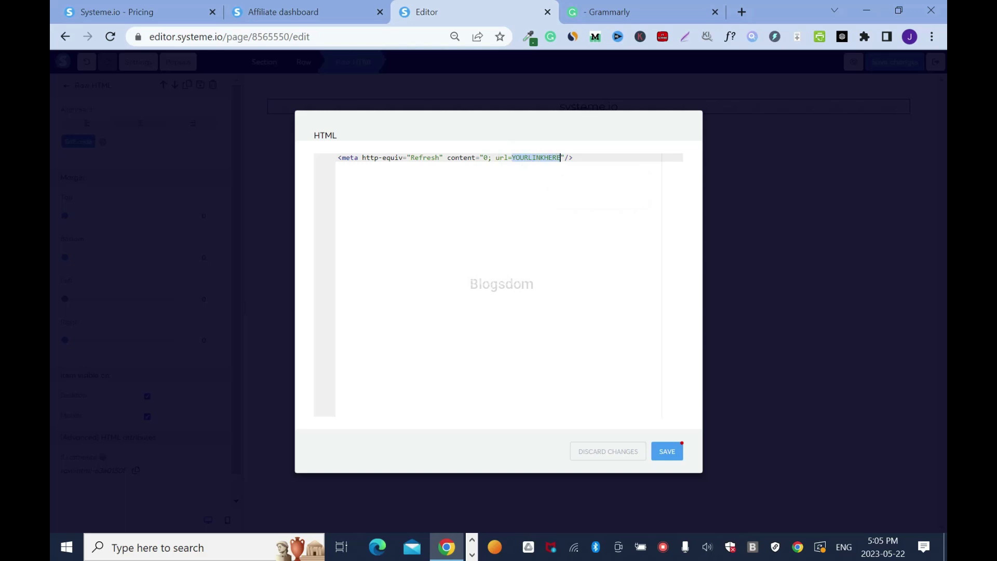
Copy the address of the affiliate link for promoting systeme.io from the Affiliate dashboard
left_click(274, 17)
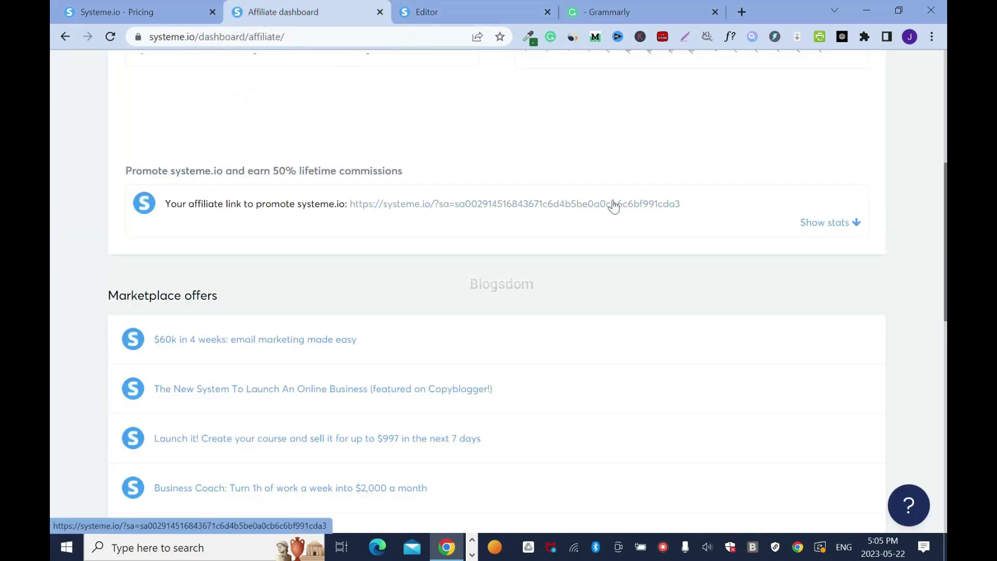
left_click_drag(702, 203, 350, 204)
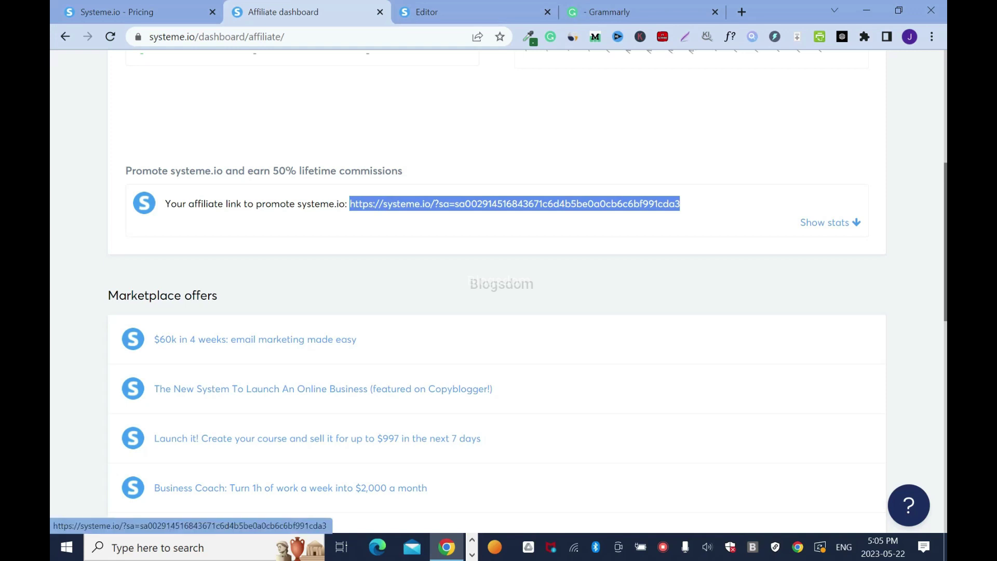
right_click(615, 204)
left_click(651, 308)
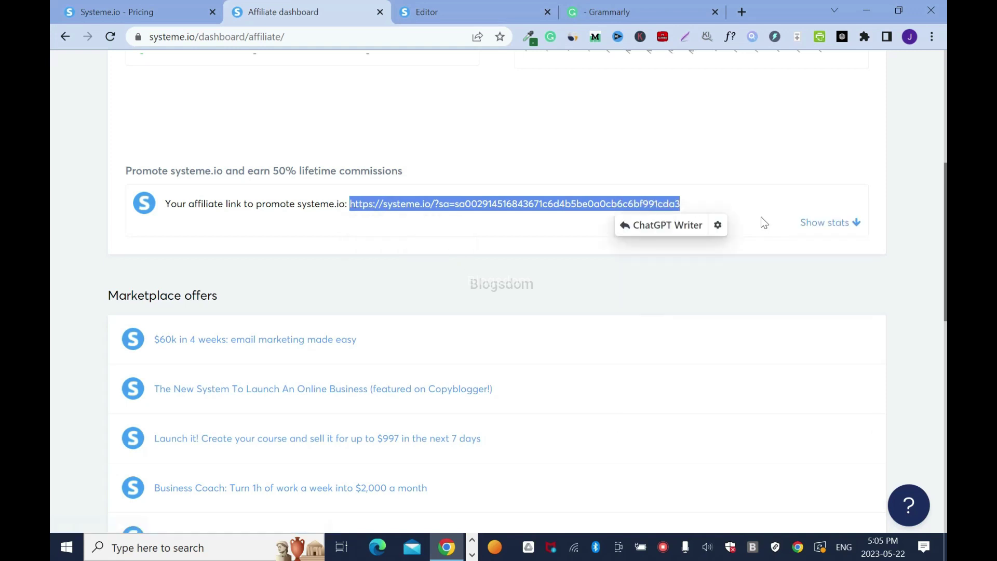
left_click(761, 219)
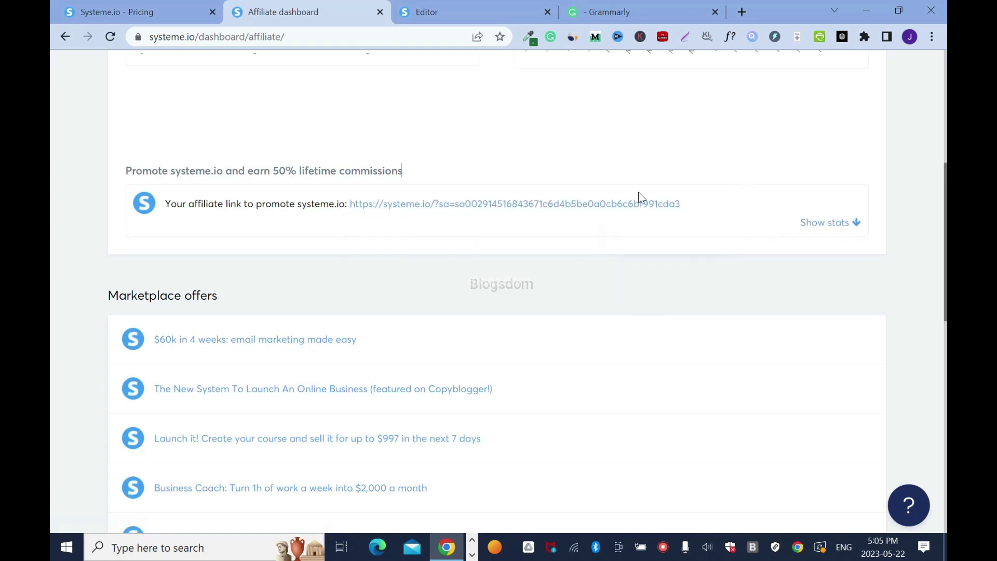
right_click(607, 205)
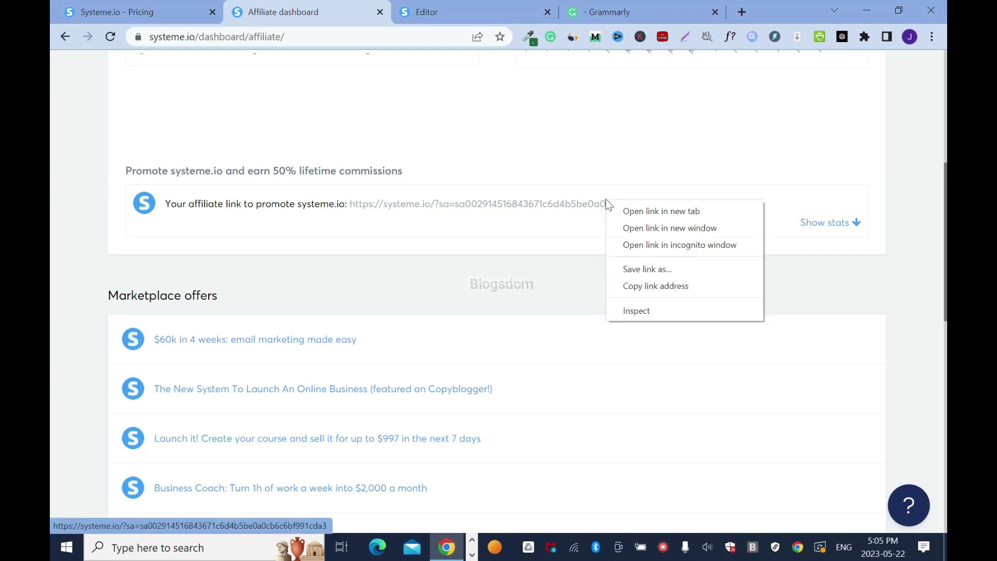
left_click(667, 285)
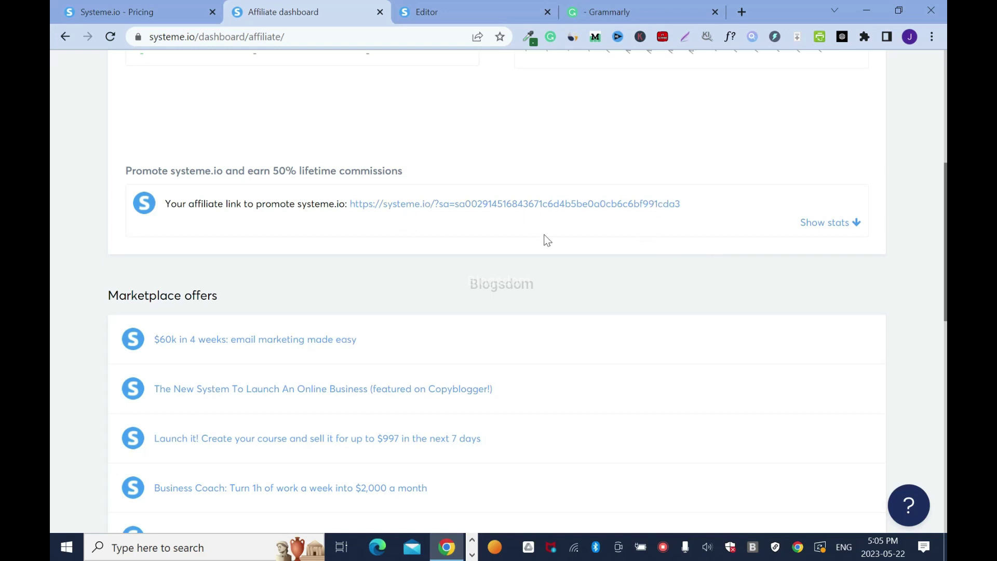
Replace the YOURLINKHERE placeholder in the redirect tag with the copied affiliate link and save the HTML code
left_click(455, 9)
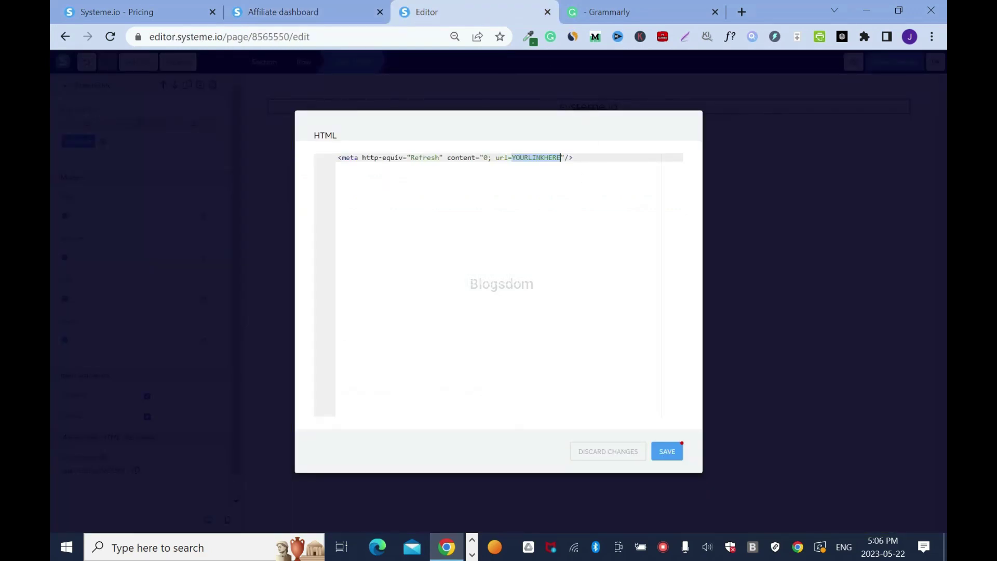
key("BackSpace")
key("ctrl+v")
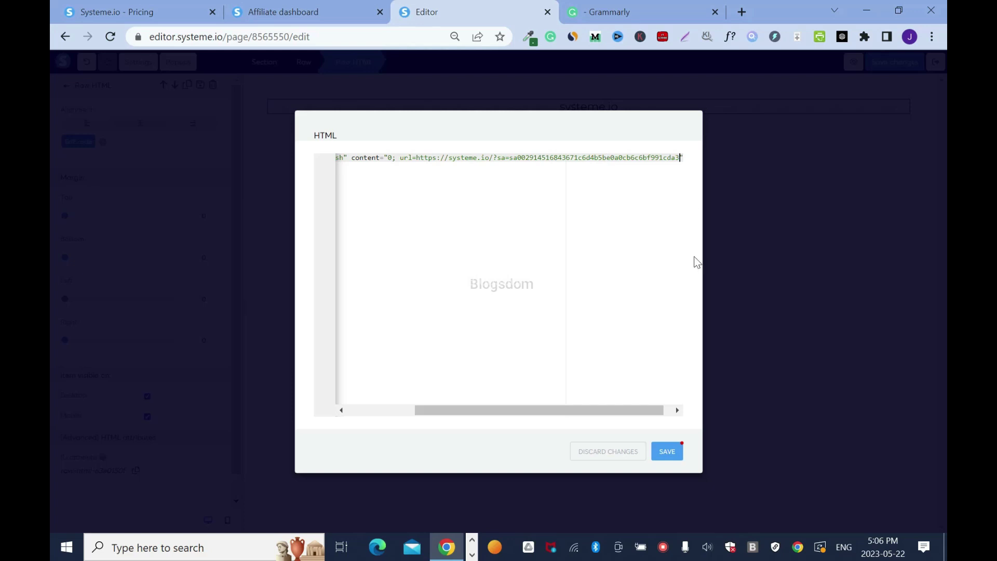
left_click(672, 453)
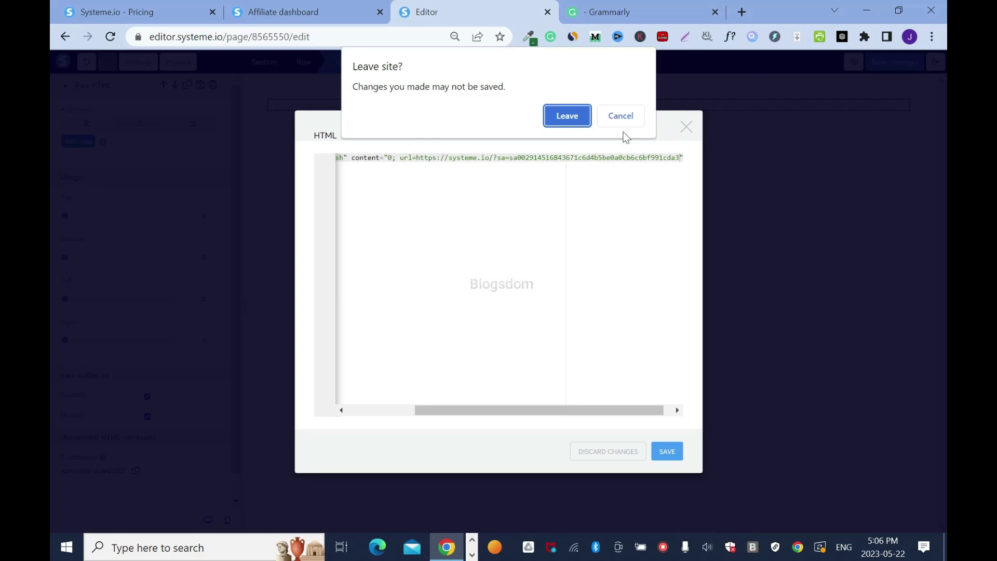
Stay on the page, save the Raw HTML element's redirect code again, and reopen it to check the meta refresh tag
left_click(621, 116)
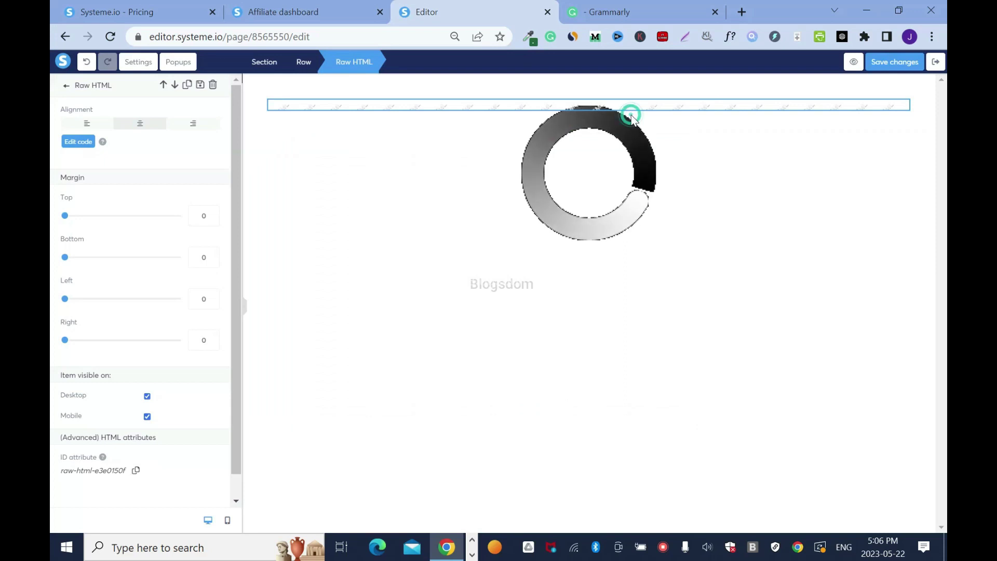
left_click(77, 142)
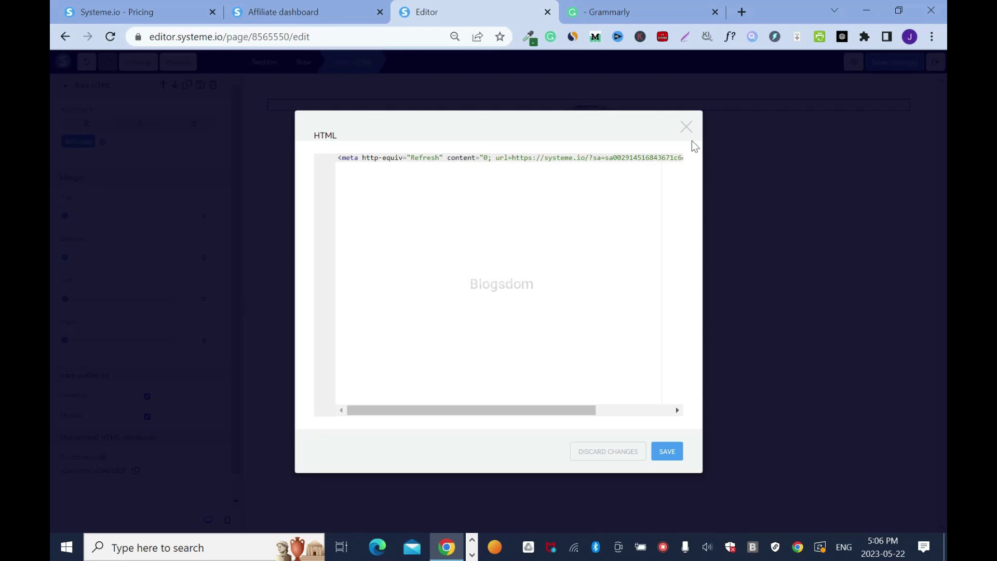
left_click(660, 453)
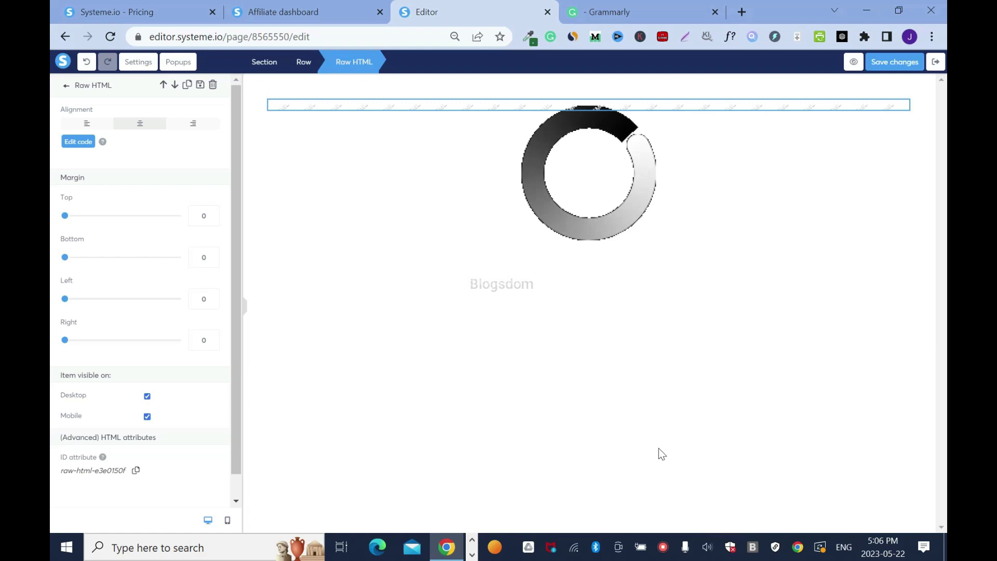
left_click(78, 142)
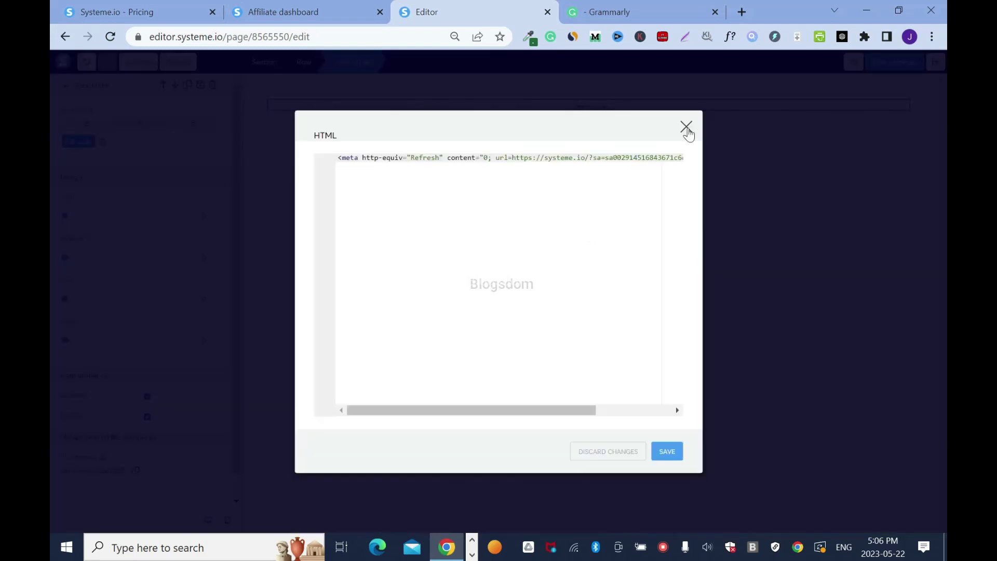
left_click(686, 128)
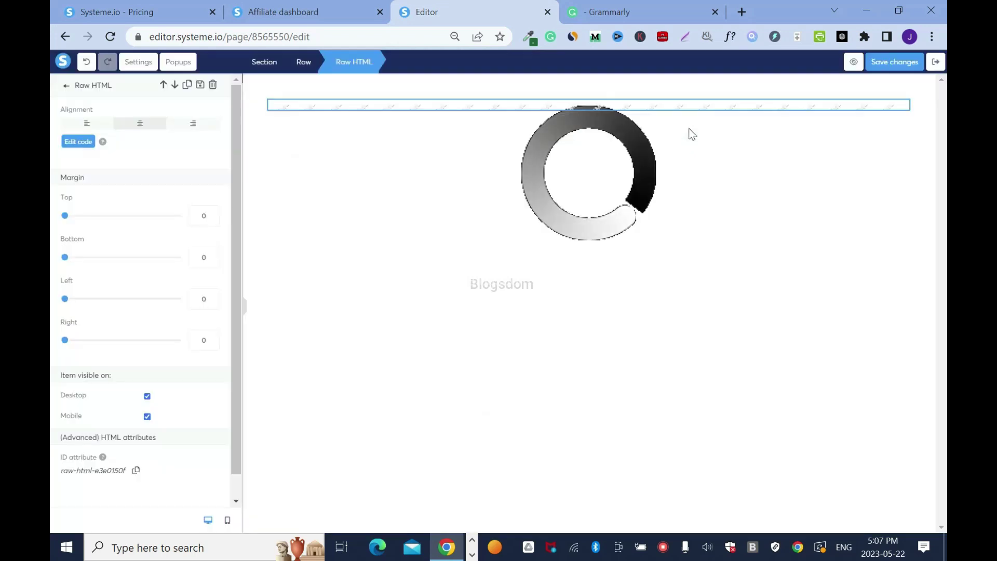
left_click(78, 142)
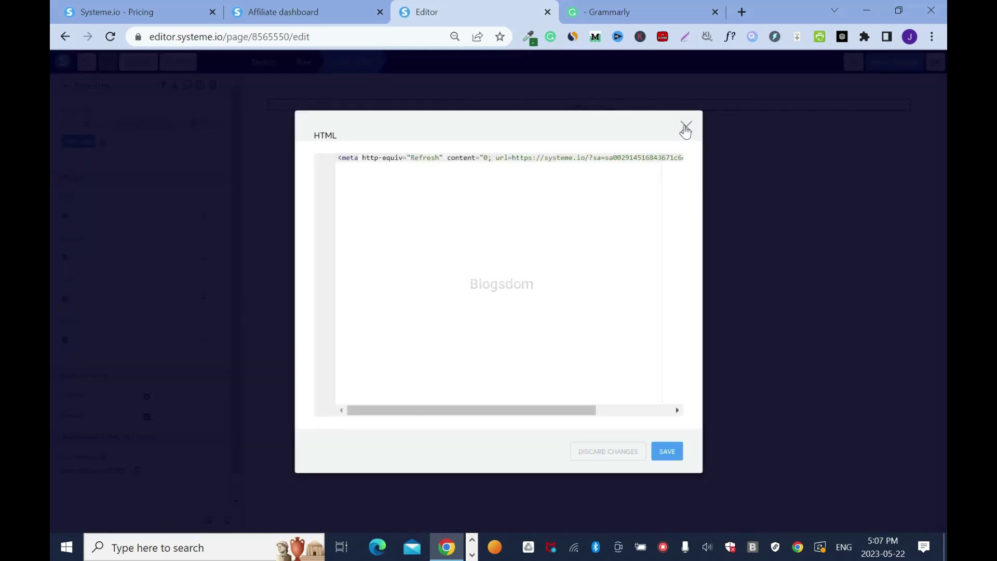
left_click(686, 127)
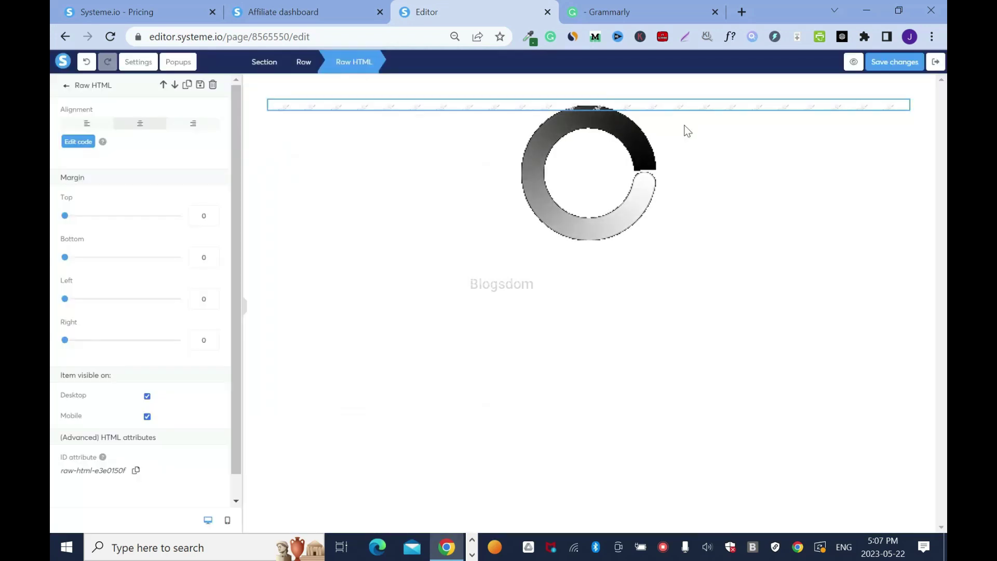
Save the page changes, exit the editor to the funnel, and copy the squeeze page's link
left_click(890, 62)
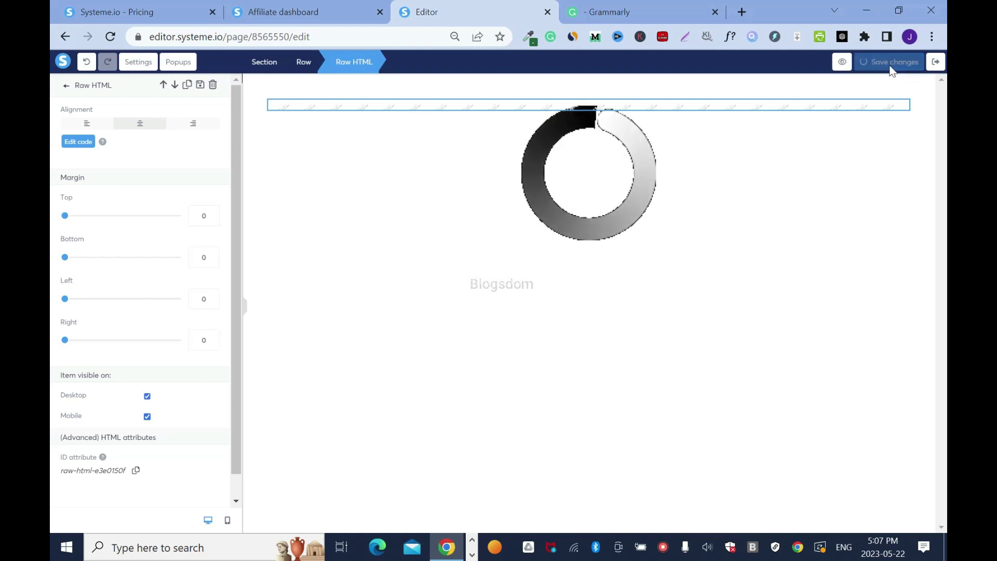
left_click(938, 62)
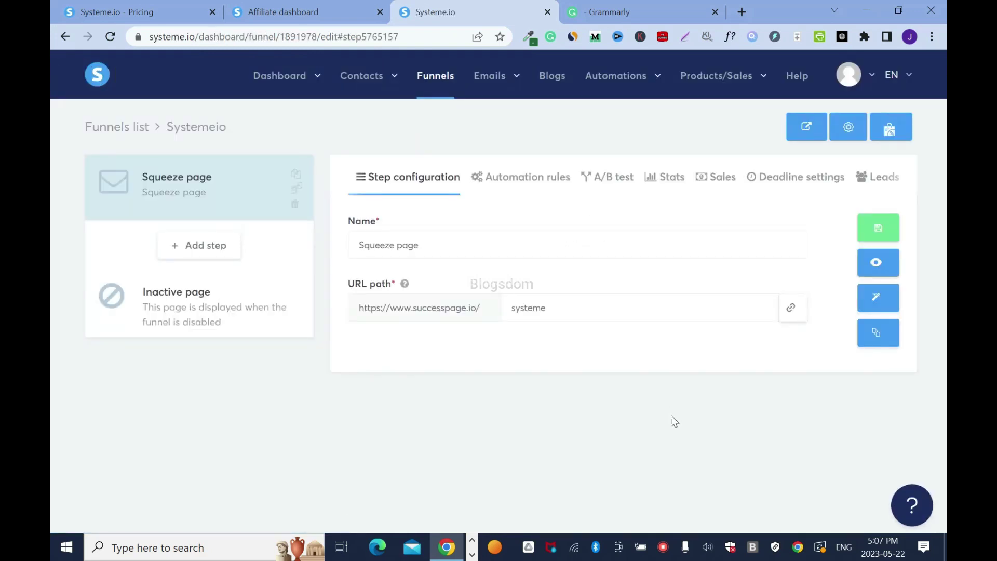
left_click(790, 311)
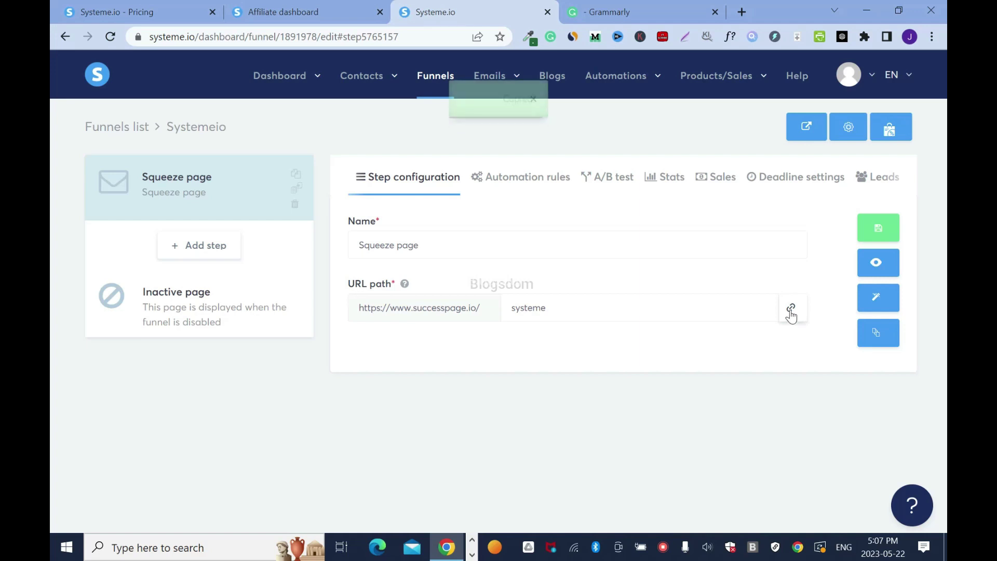
left_click(741, 11)
left_click(932, 36)
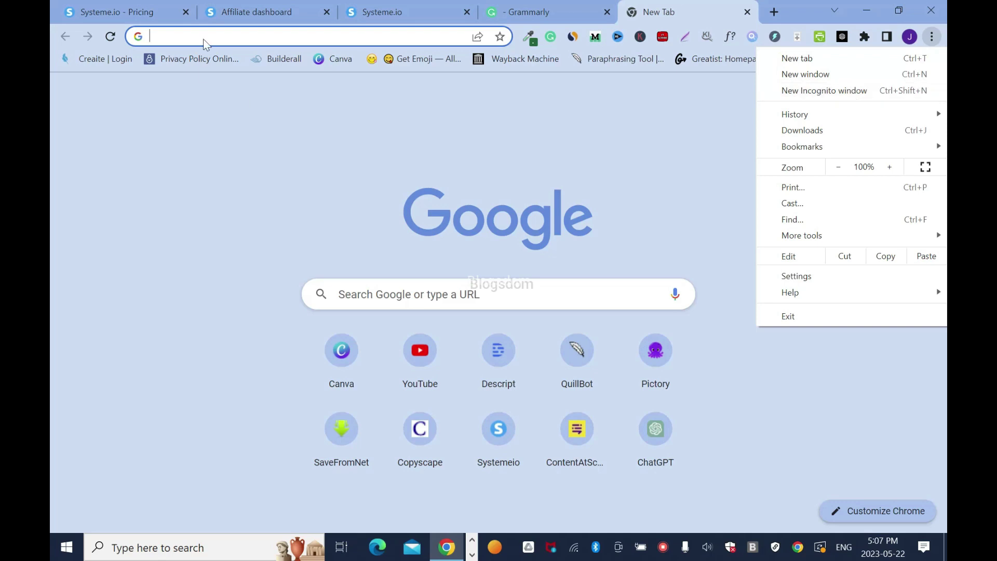
left_click(856, 94)
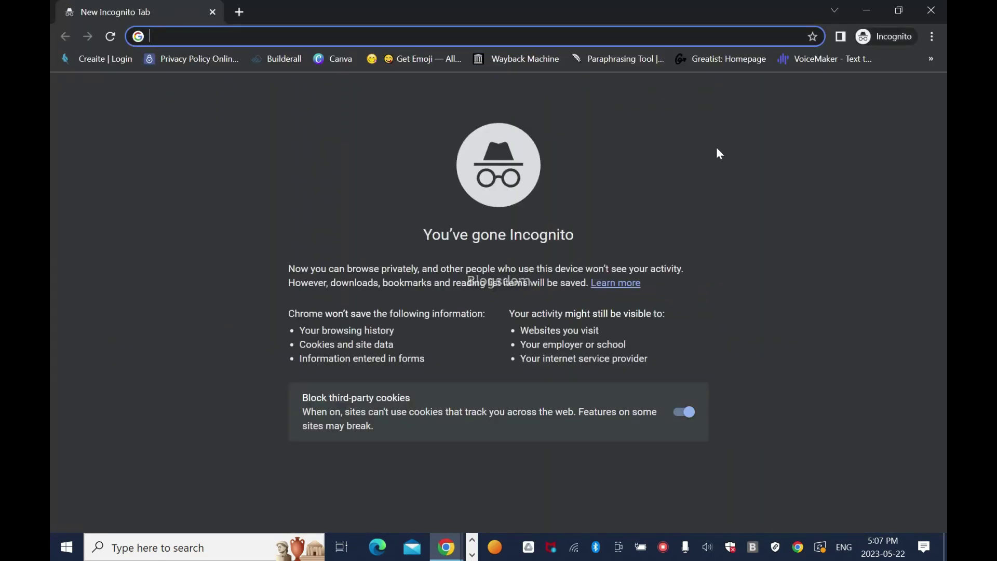
right_click(182, 37)
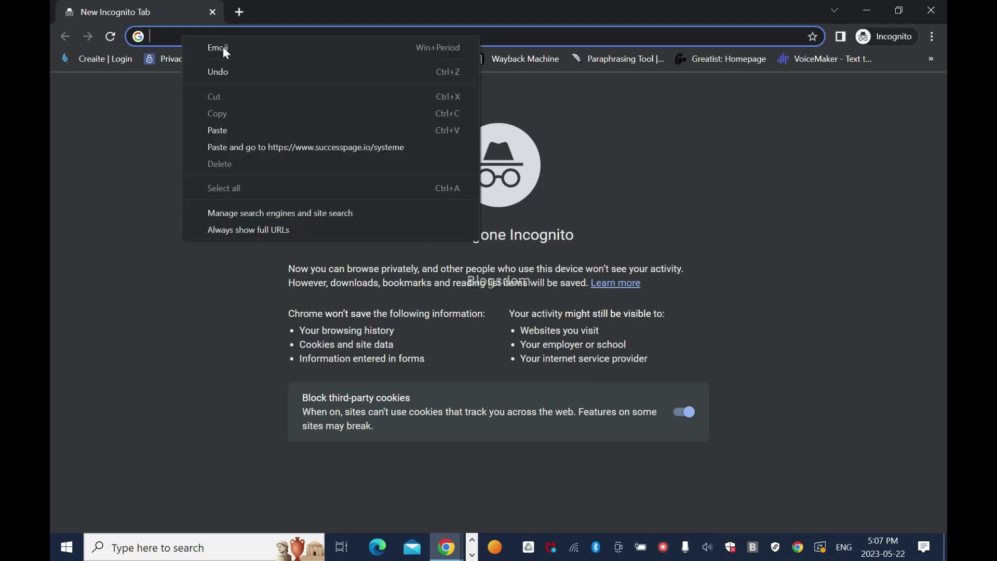
left_click(239, 127)
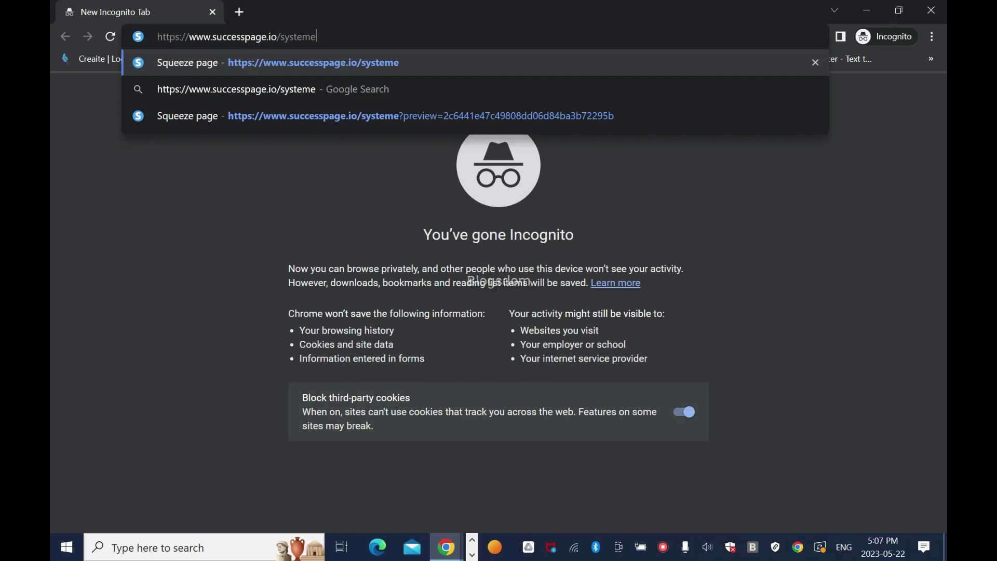
key("Return")
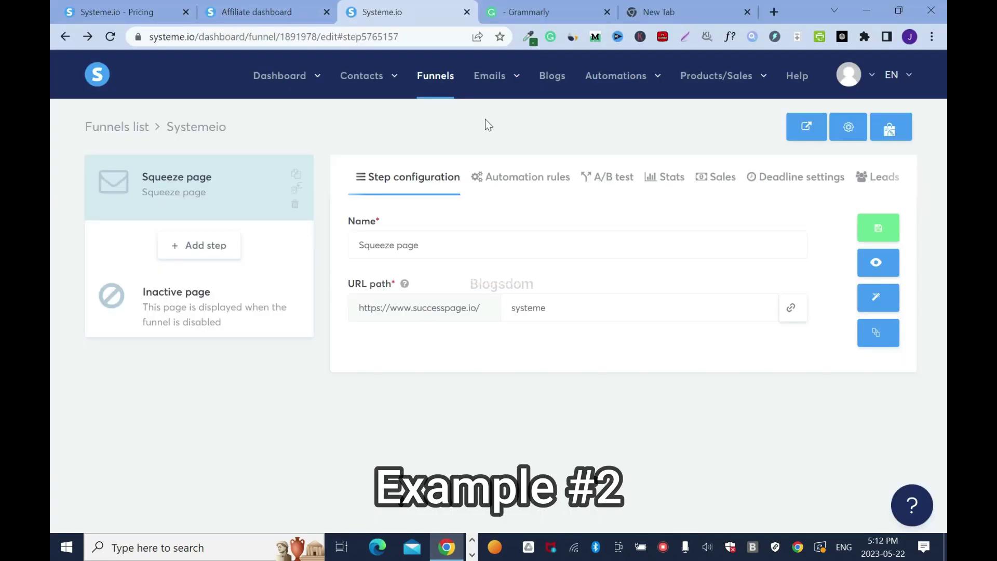
left_click(437, 79)
left_click(878, 127)
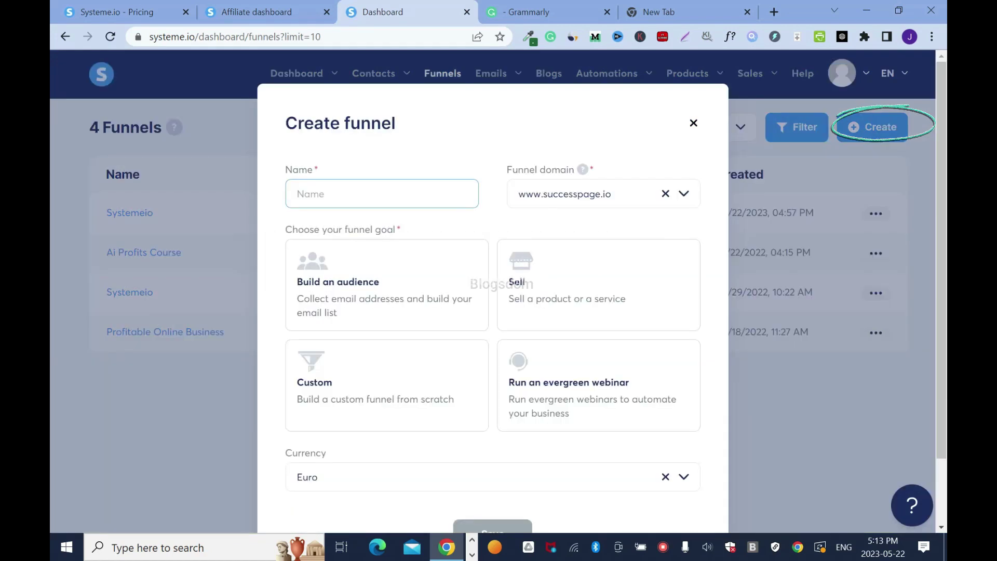
type("Make Money")
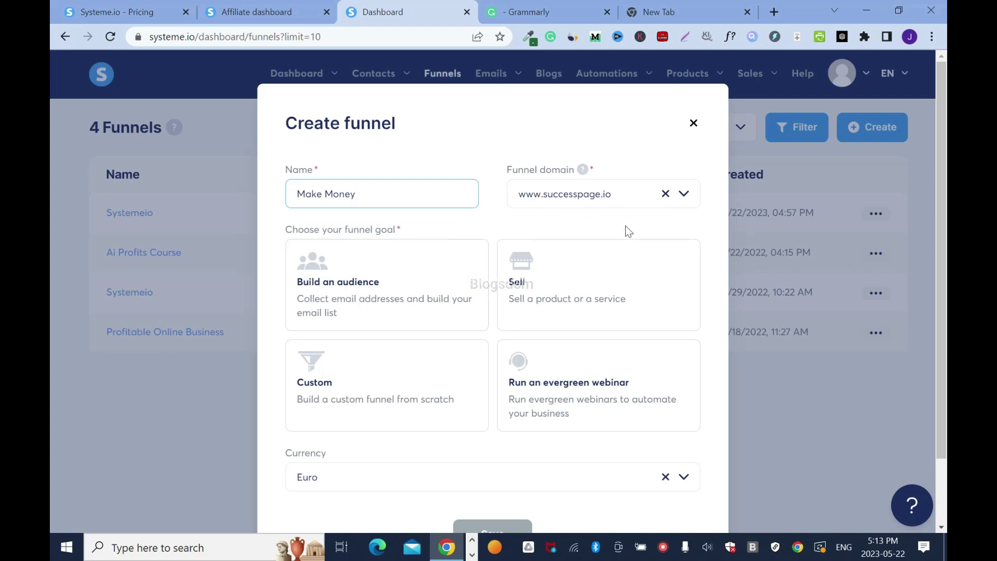
left_click(320, 286)
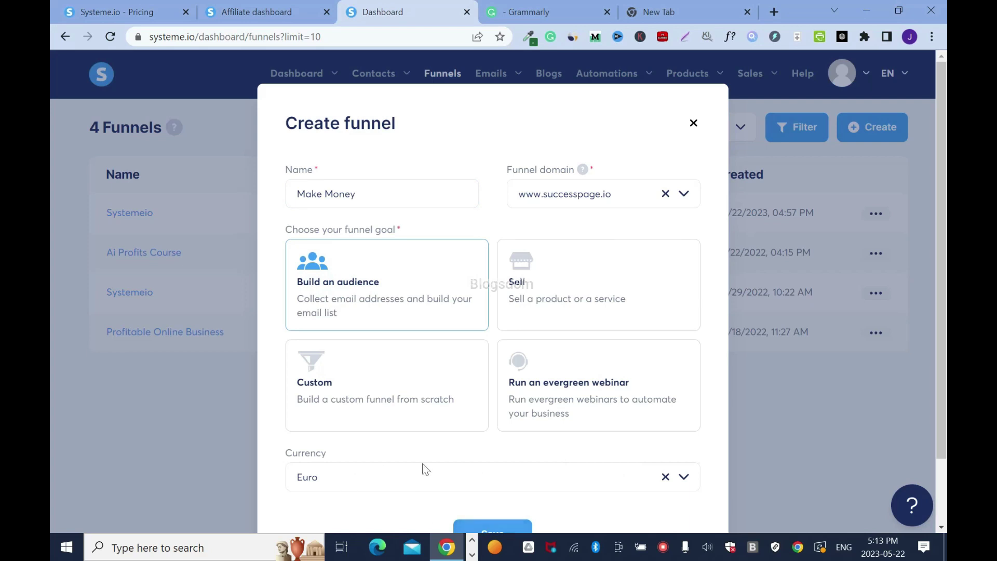
scroll(339, 424, "down", 2)
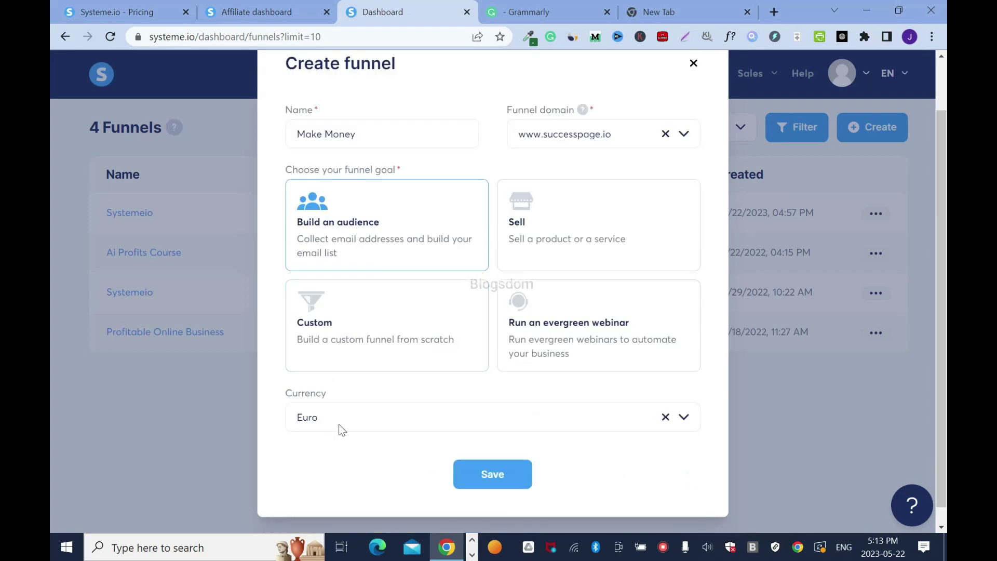
left_click(494, 478)
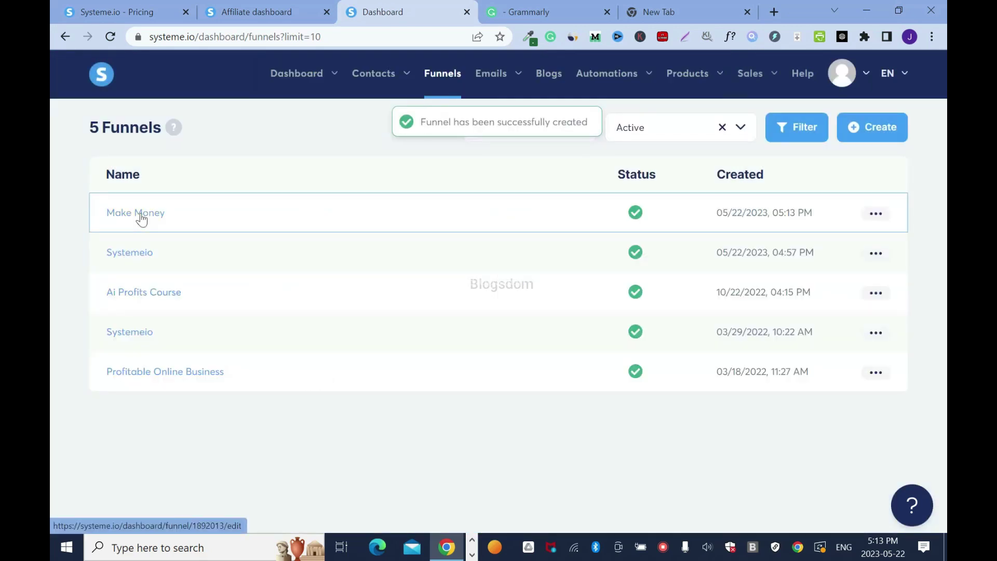
Open the Make Money funnel and choose the template with the "Try free for 14 days" form for its squeeze page
left_click(141, 215)
mouse_move(660, 307)
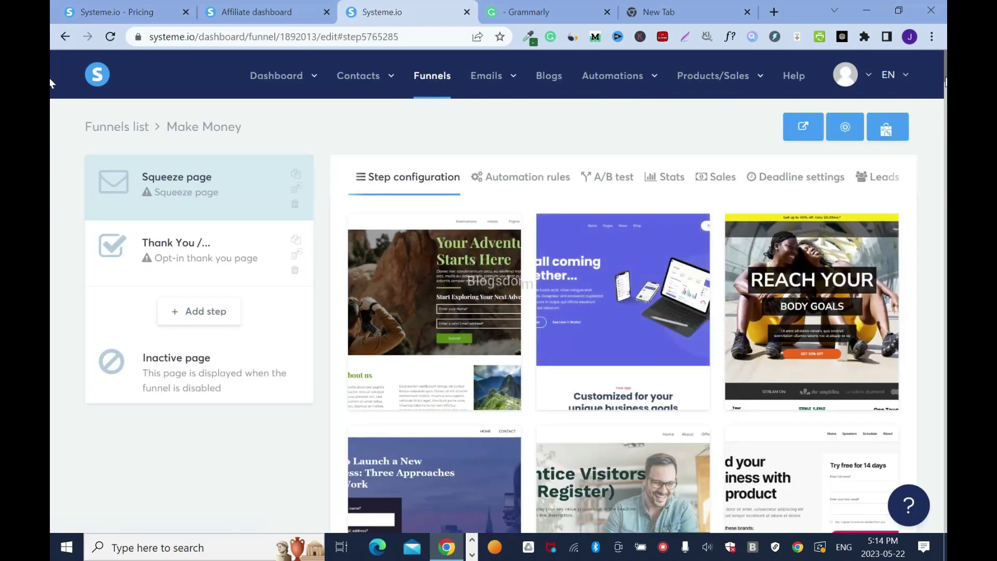
scroll(624, 291, "down", 5)
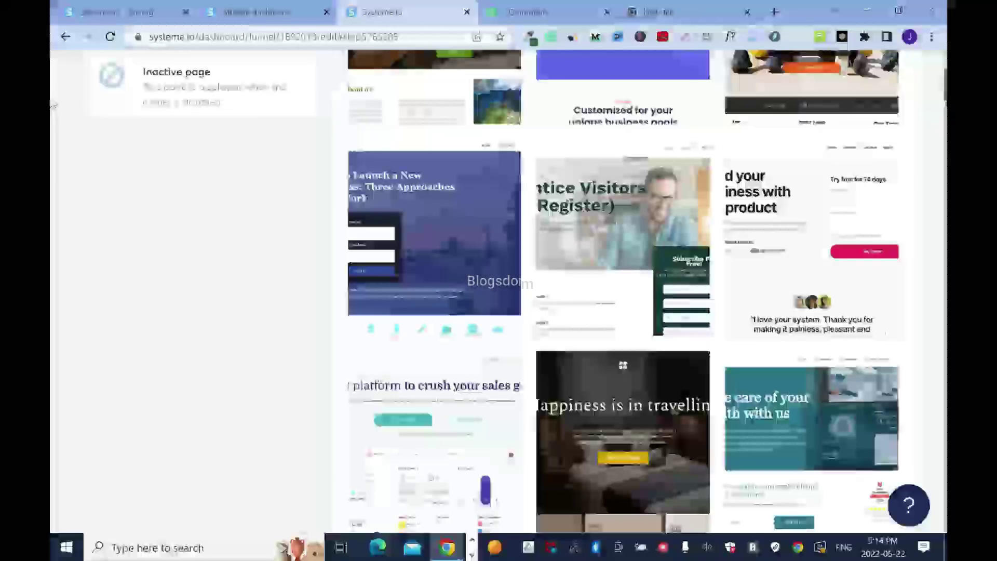
mouse_move(758, 220)
left_click(757, 238)
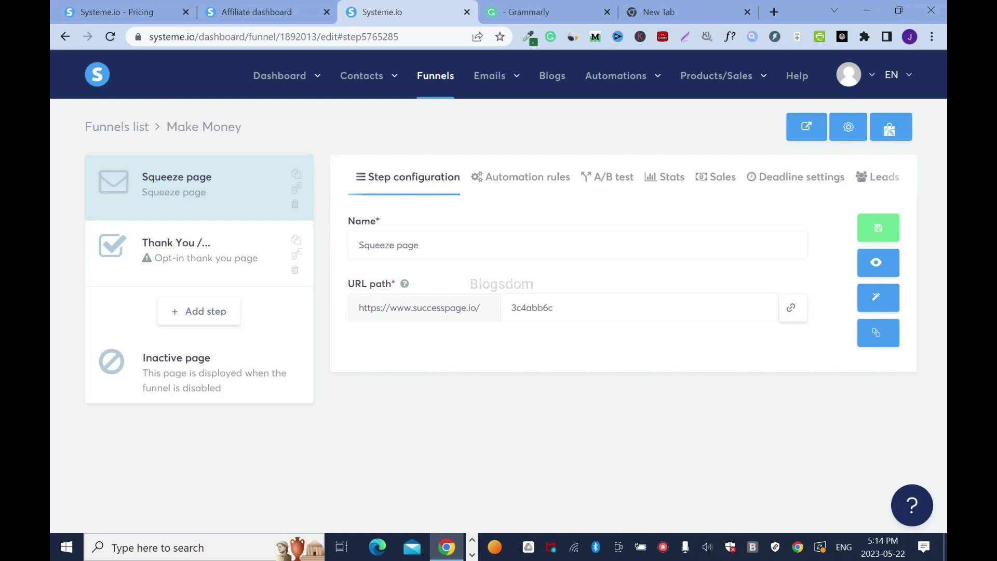
Set the squeeze page's URL path to makemoney and save the funnel step
left_click_drag(573, 307, 511, 307)
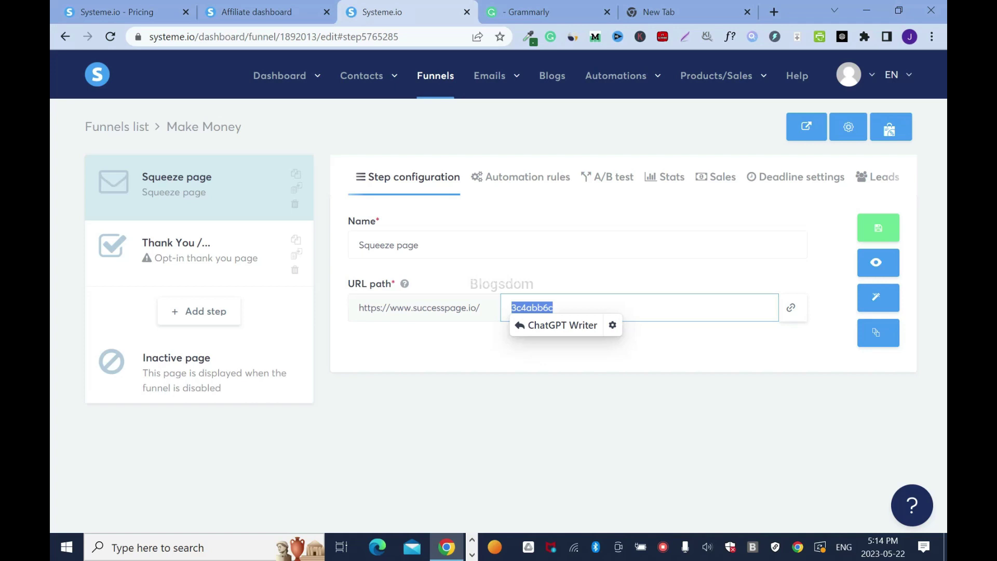
type("makemoney")
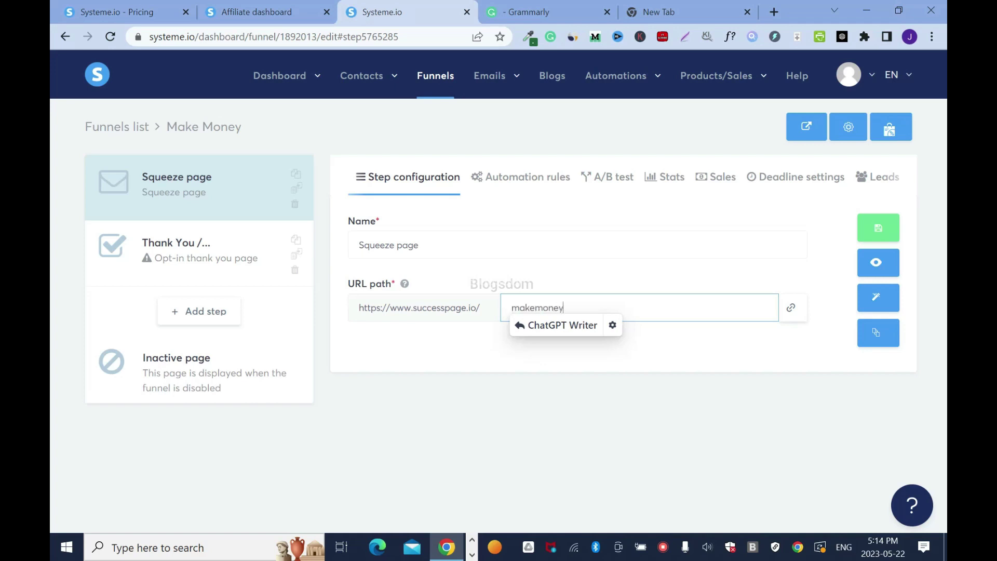
left_click(748, 354)
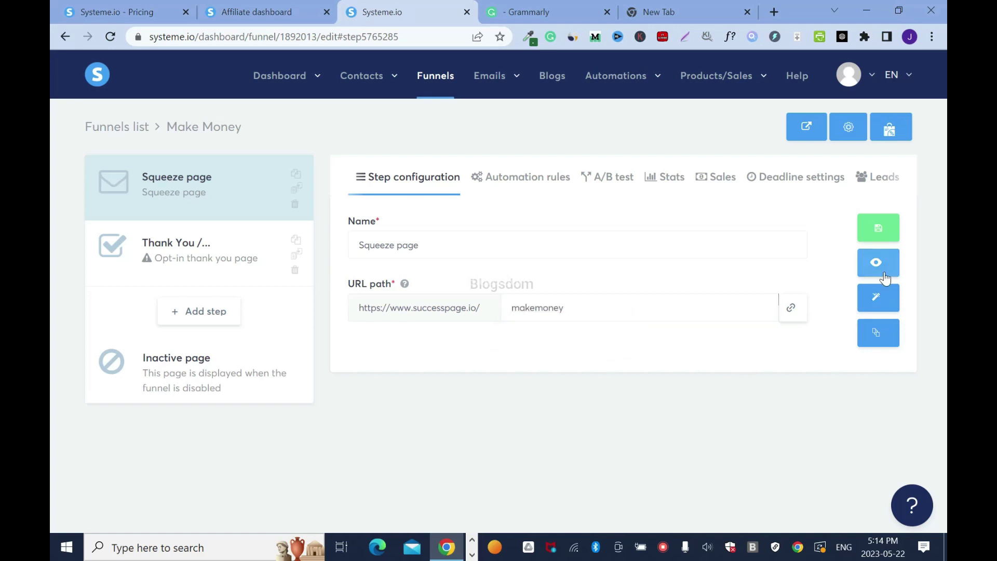
left_click(877, 227)
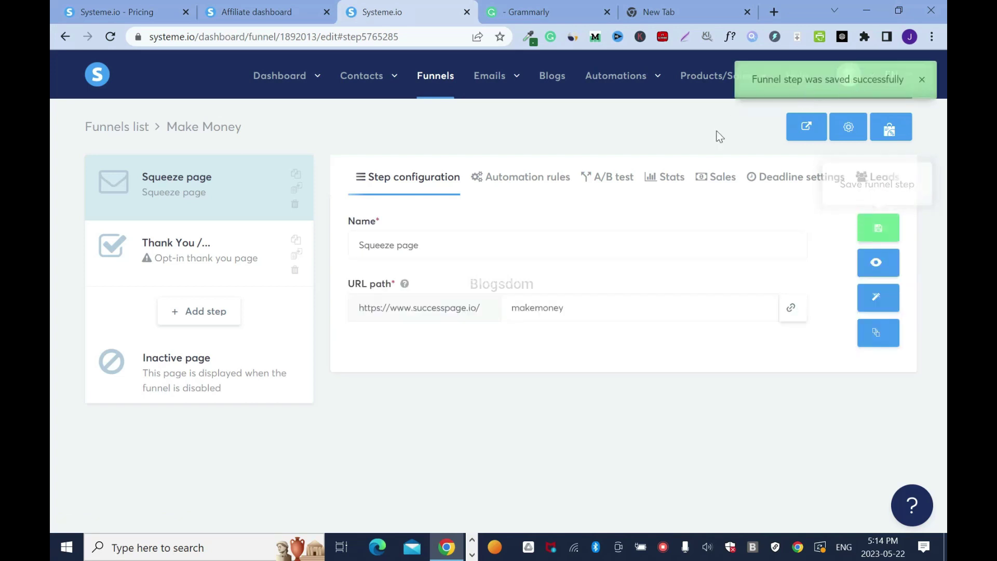
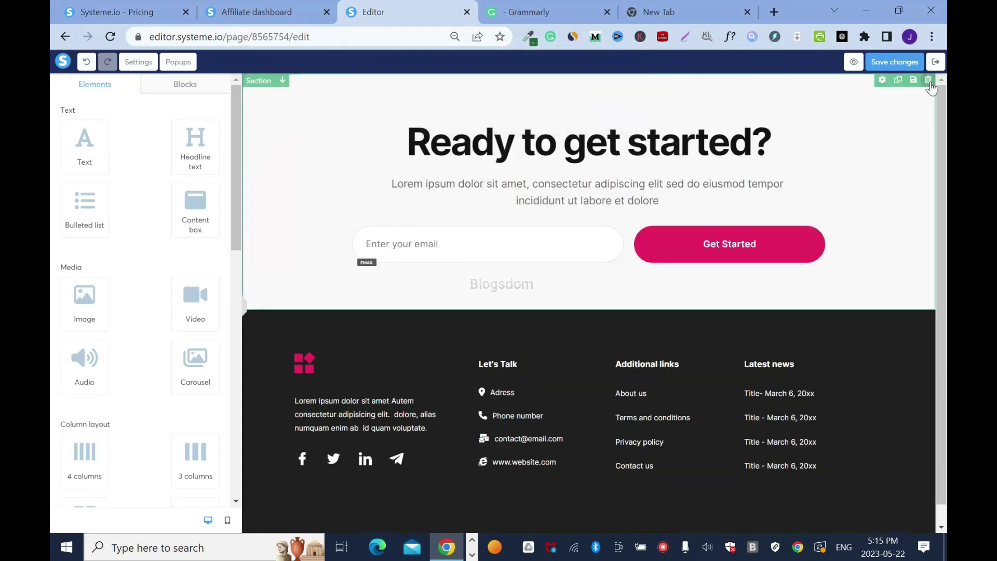
Delete the "Ready to get started?" section and the dark footer section, leaving an empty page
left_click(928, 81)
left_click(570, 114)
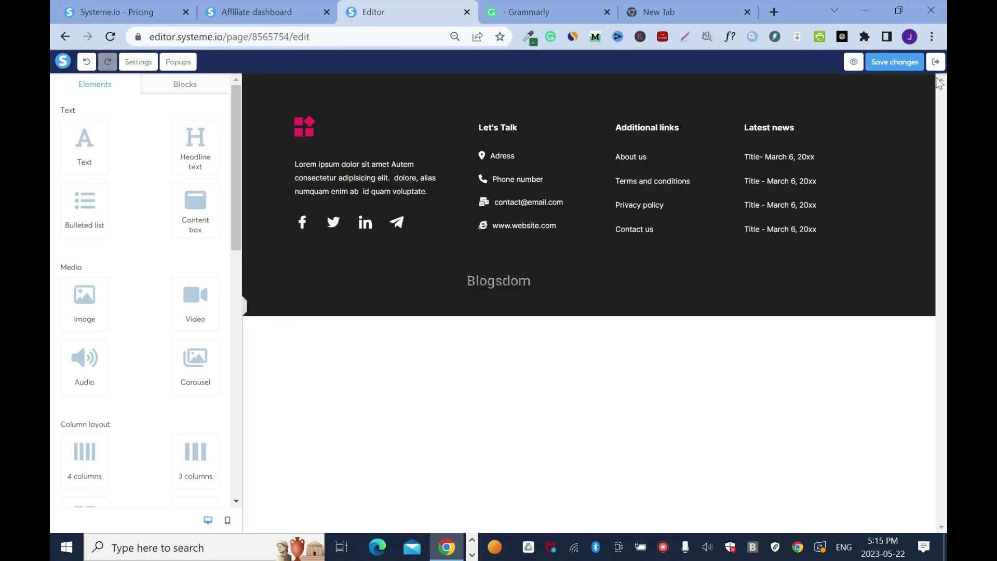
left_click(928, 81)
left_click(570, 114)
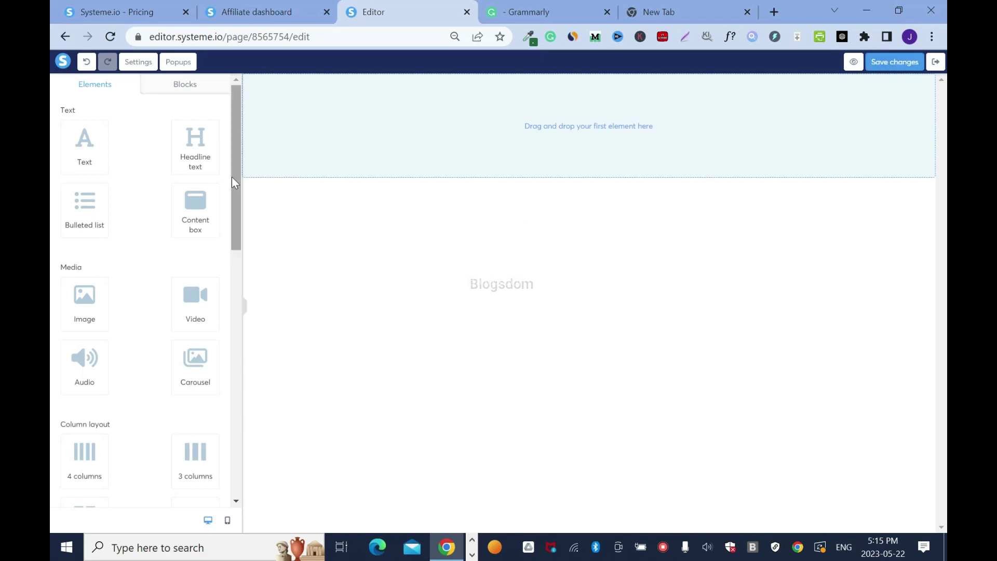
Place a Raw HTML element on the empty page and save the page changes
left_click_drag(232, 181, 255, 456)
left_click_drag(196, 387, 541, 108)
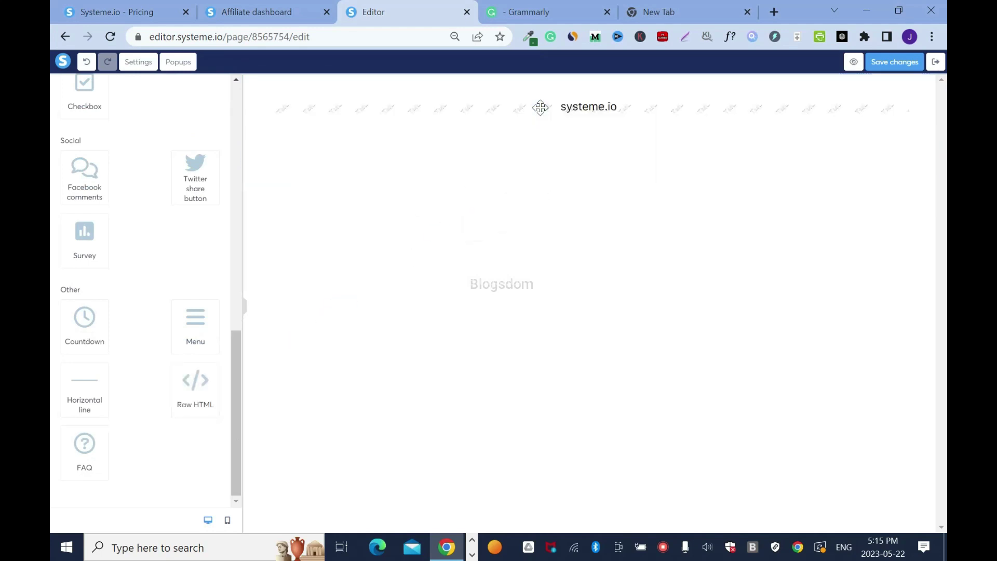
left_click(904, 64)
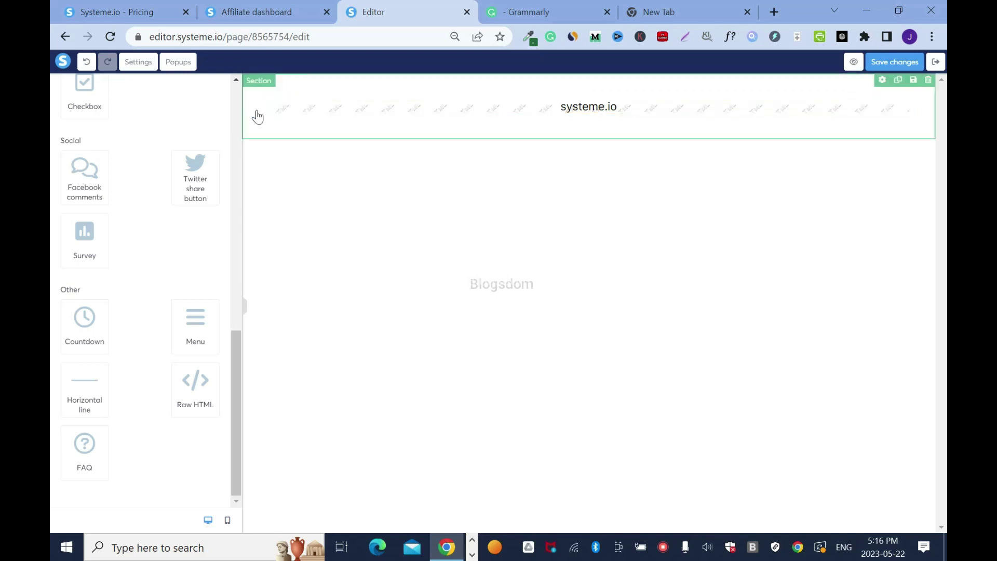
Set the uploaded ZKZx.gif as the background image of the section holding the Raw HTML element
left_click(257, 116)
left_click_drag(240, 176, 246, 272)
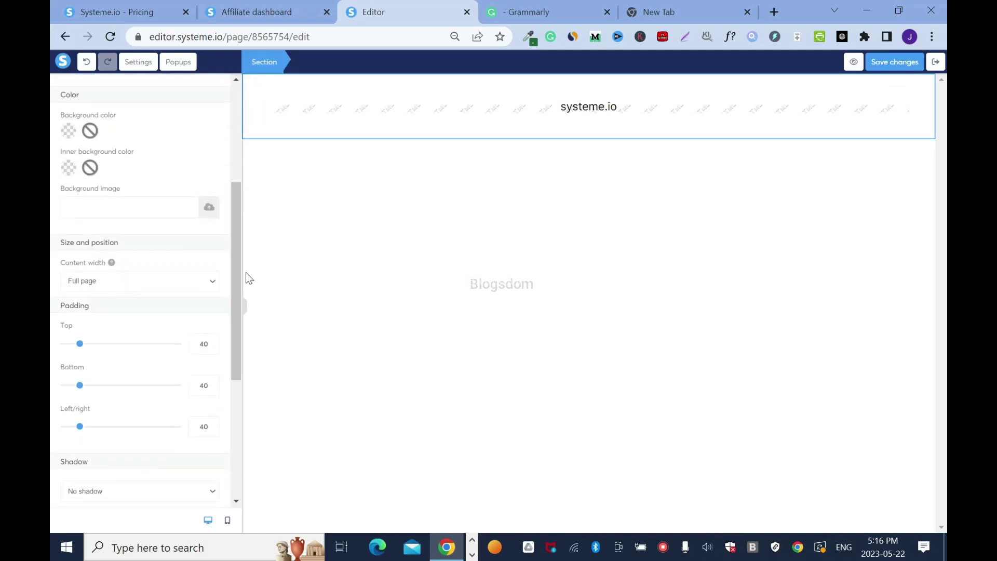
left_click(211, 209)
left_click(562, 179)
left_click(343, 231)
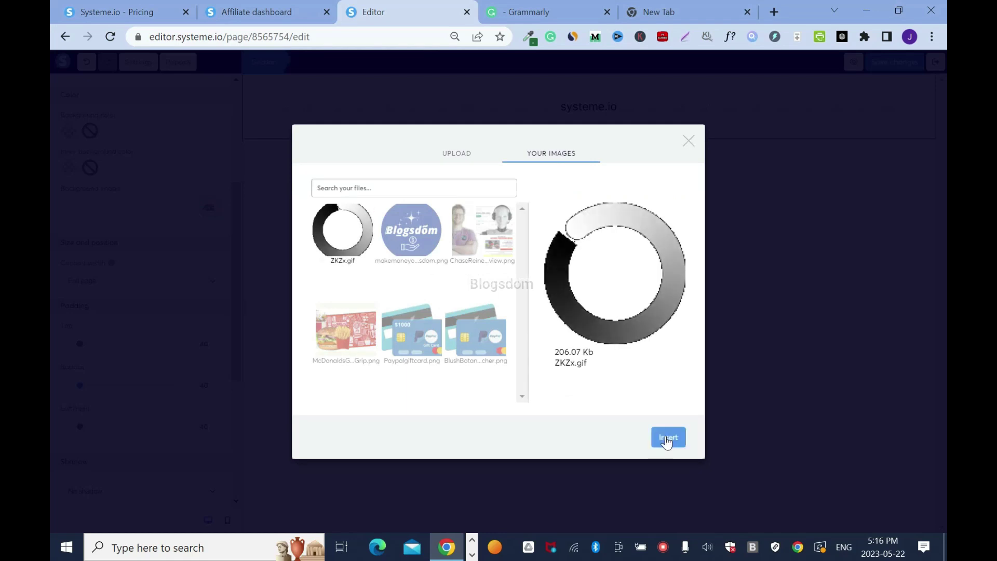
left_click(668, 439)
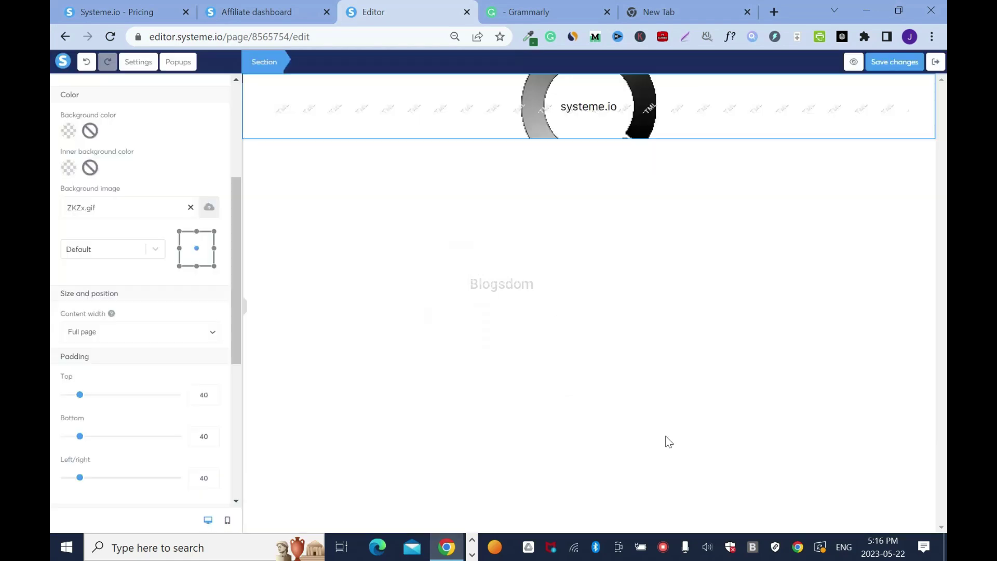
Set the section's bottom padding to 300 so that the whole loading GIF fits in the background
left_click_drag(238, 189, 245, 261)
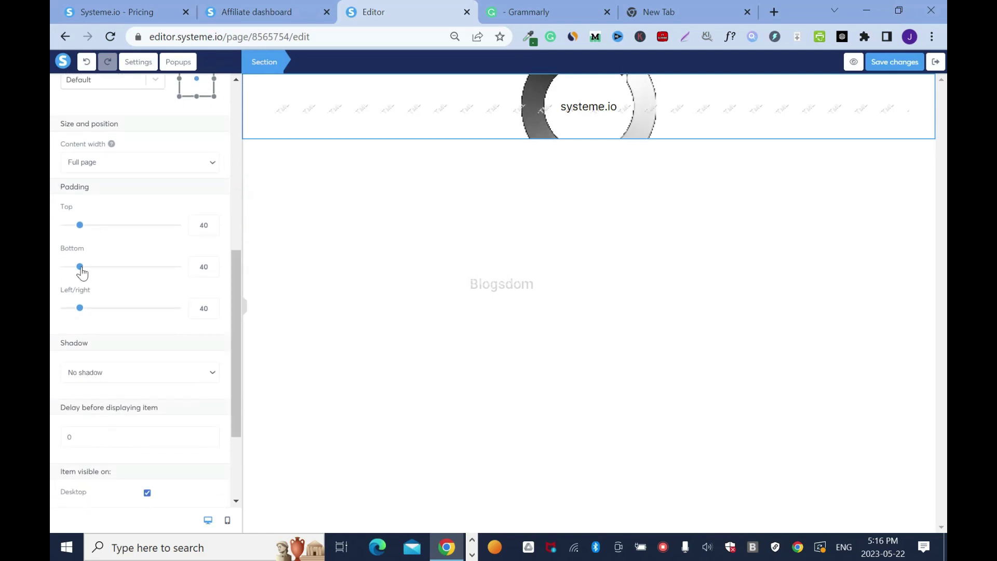
left_click_drag(80, 268, 200, 270)
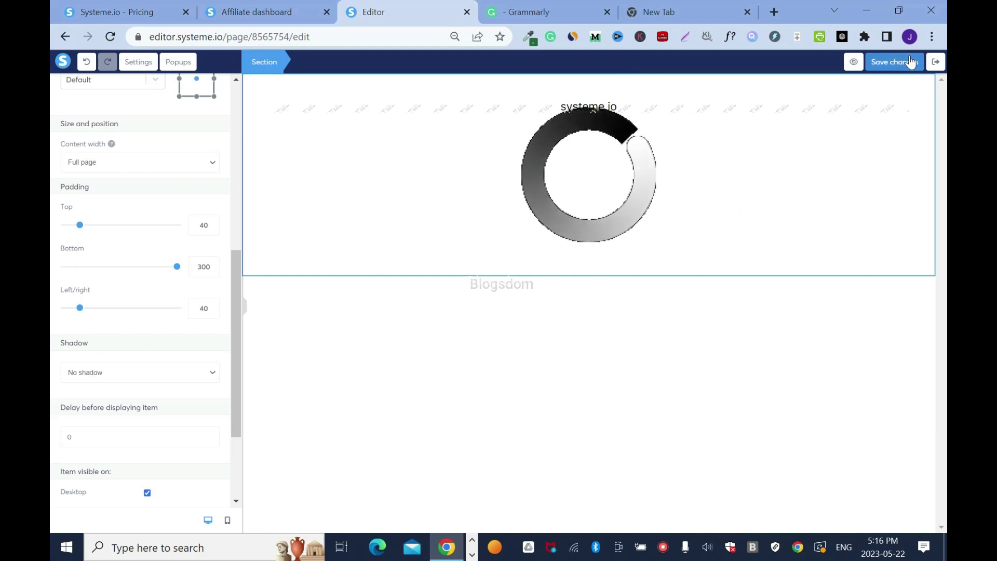
left_click(565, 299)
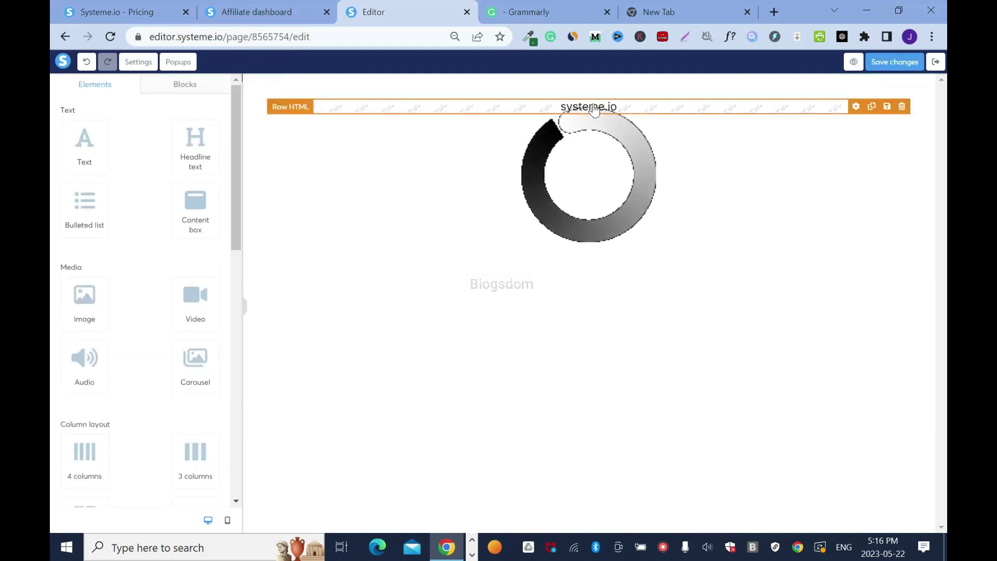
Replace the Raw HTML element's default code with the meta Refresh redirect snippet copied from the Grammarly document
left_click(532, 107)
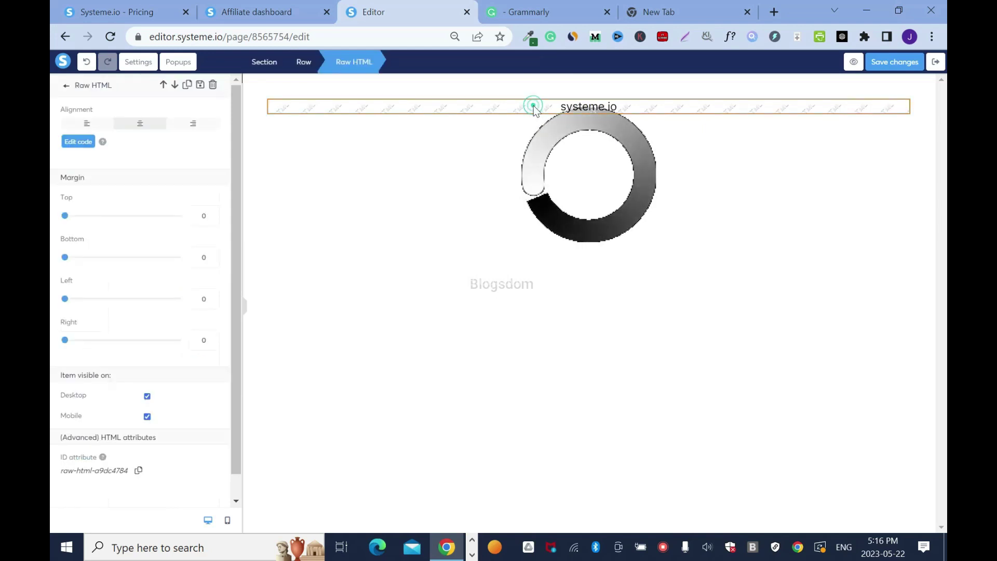
left_click(79, 144)
key("ctrl+a")
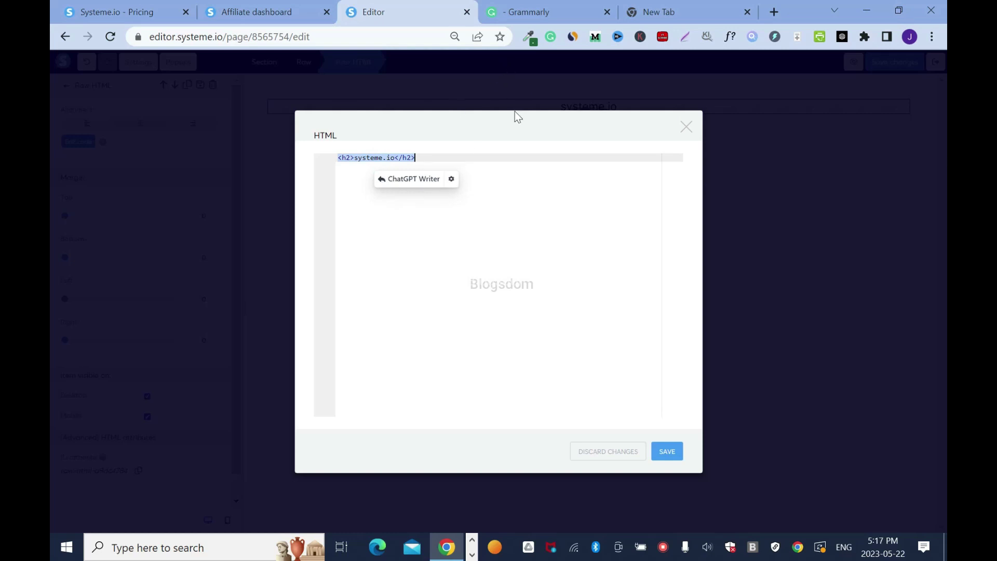
left_click(541, 13)
left_click_drag(432, 153, 113, 155)
key("ctrl+c")
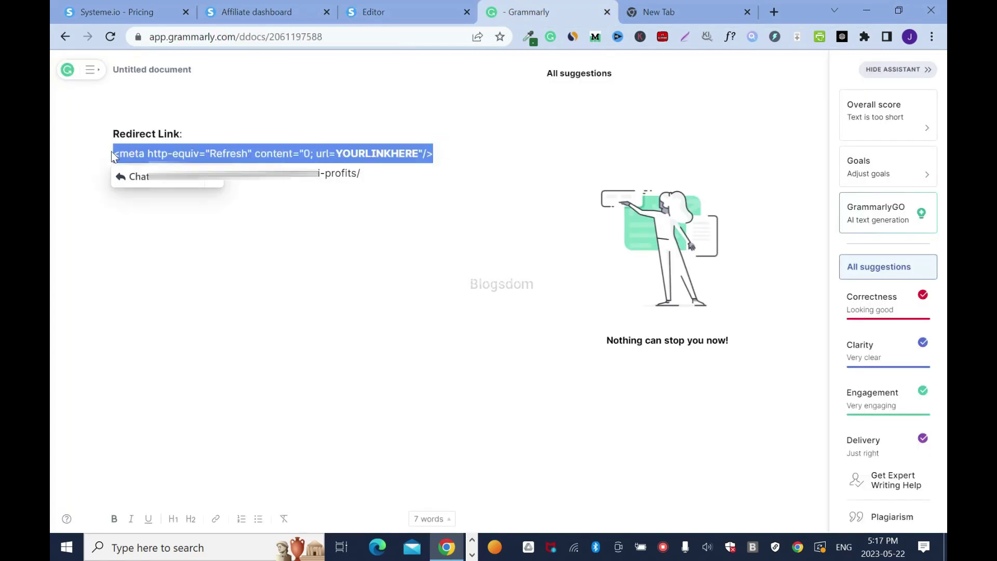
left_click(396, 12)
key("ctrl+v")
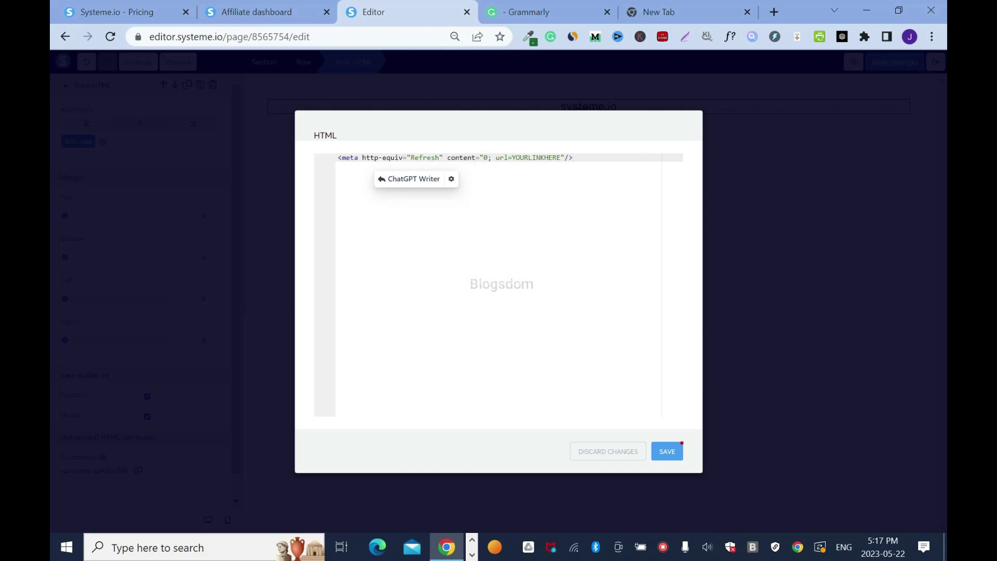
Replace the YOURLINKHERE placeholder with the affiliate link copied from the Grammarly document and save the HTML code
left_click_drag(511, 158, 561, 158)
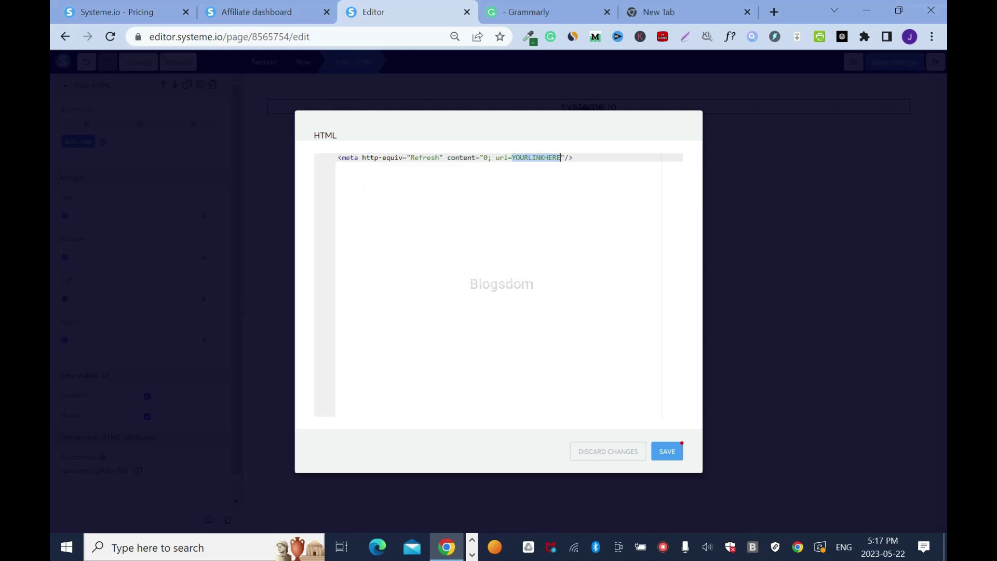
left_click(519, 12)
left_click_drag(360, 174, 106, 174)
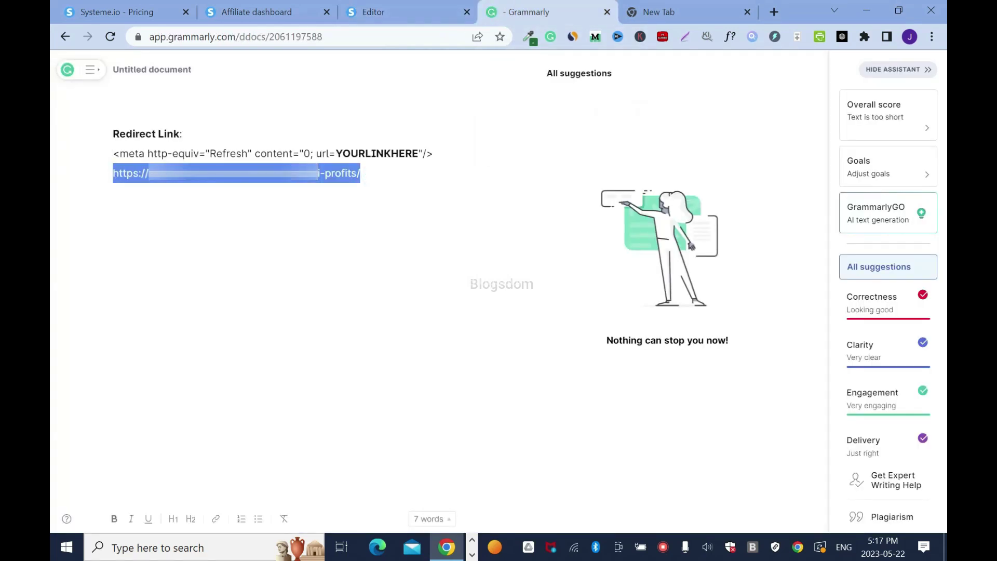
right_click(319, 177)
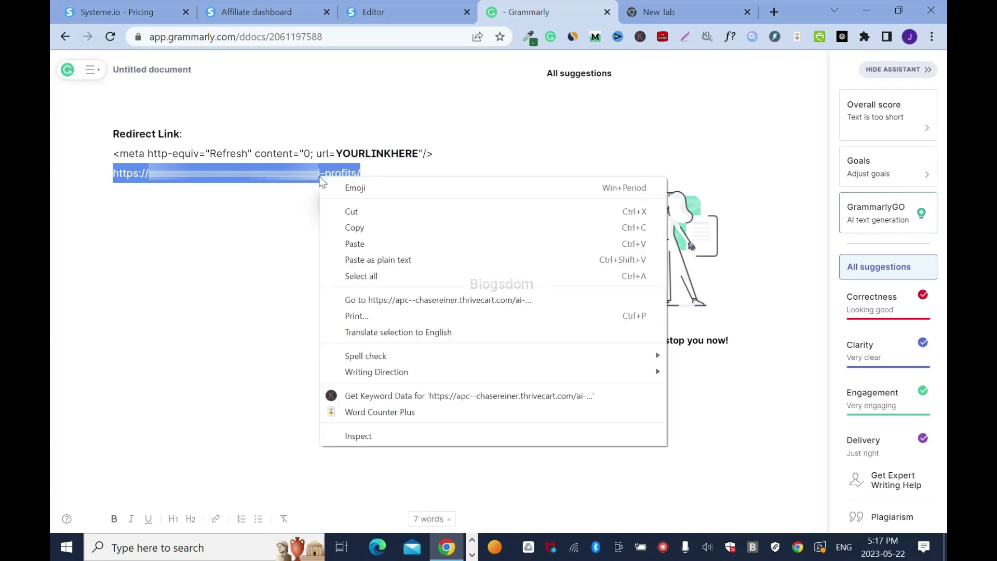
left_click(357, 227)
left_click(397, 12)
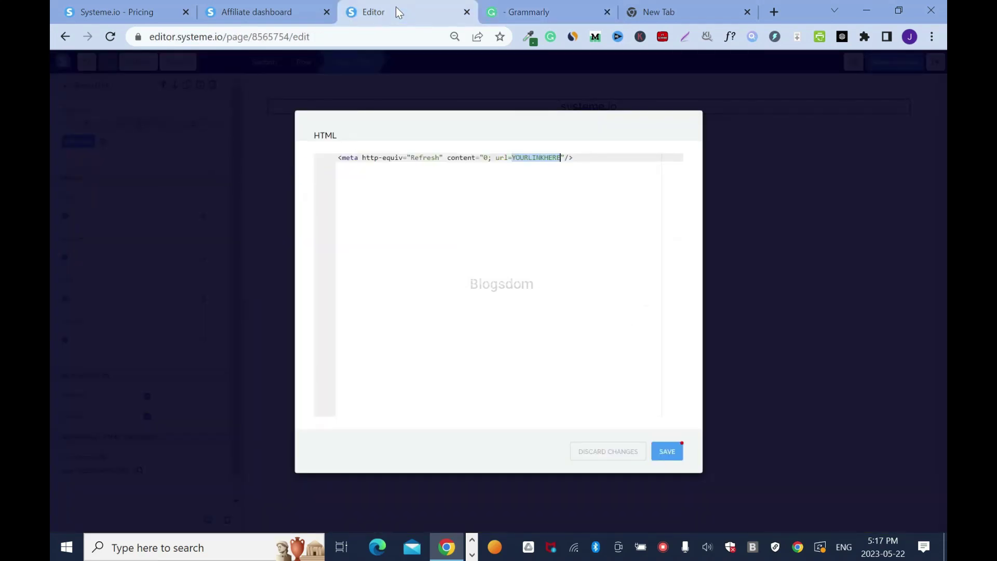
key("BackSpace")
key("ctrl+v")
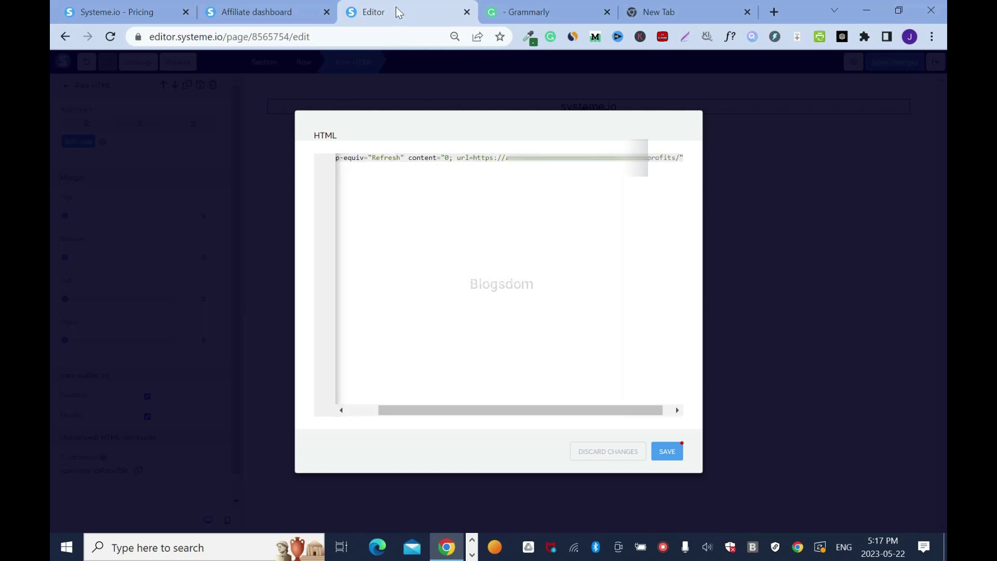
left_click(670, 452)
Recheck the redirect code in the Raw HTML element and save the page changes
left_click(621, 116)
left_click(78, 143)
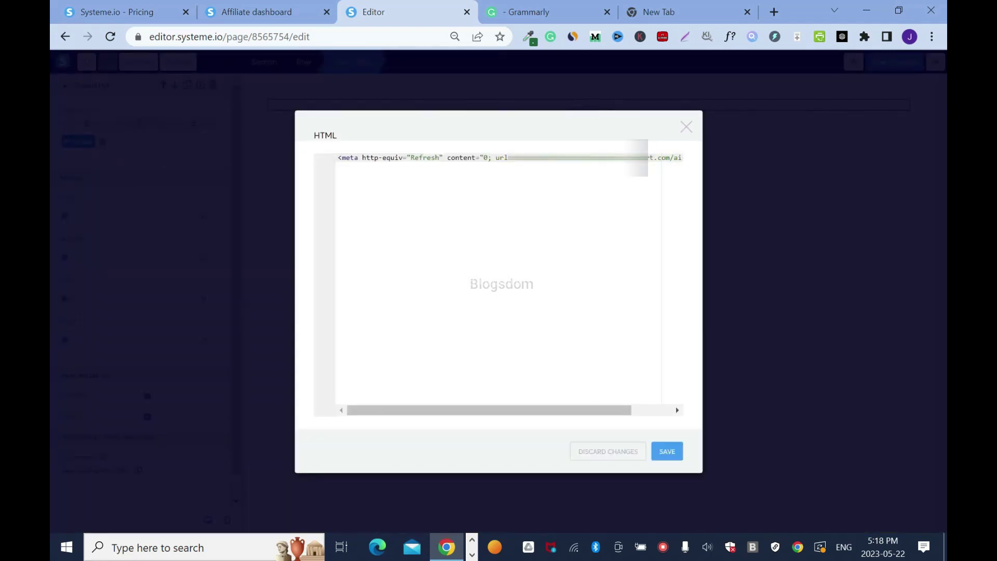
left_click(668, 453)
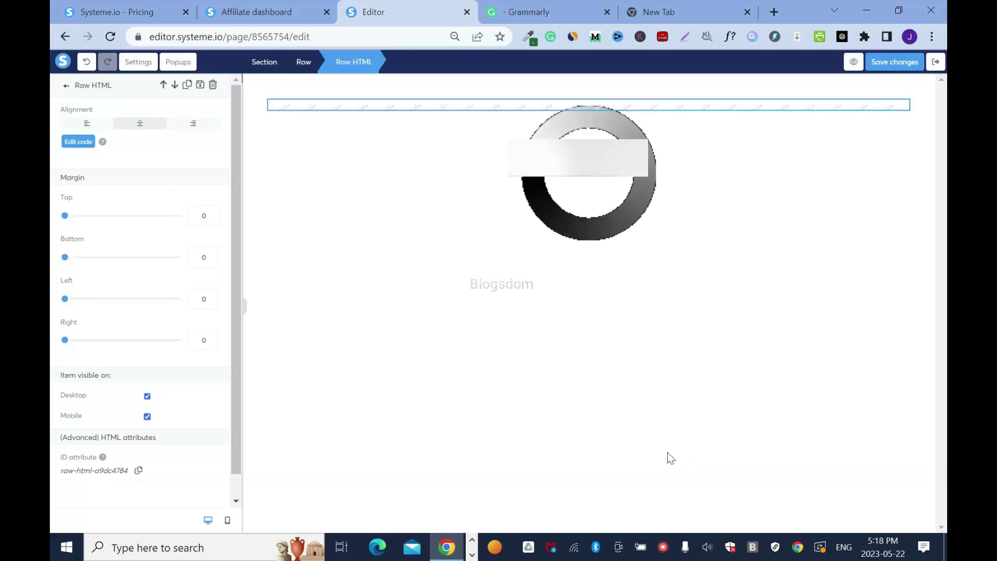
left_click(895, 71)
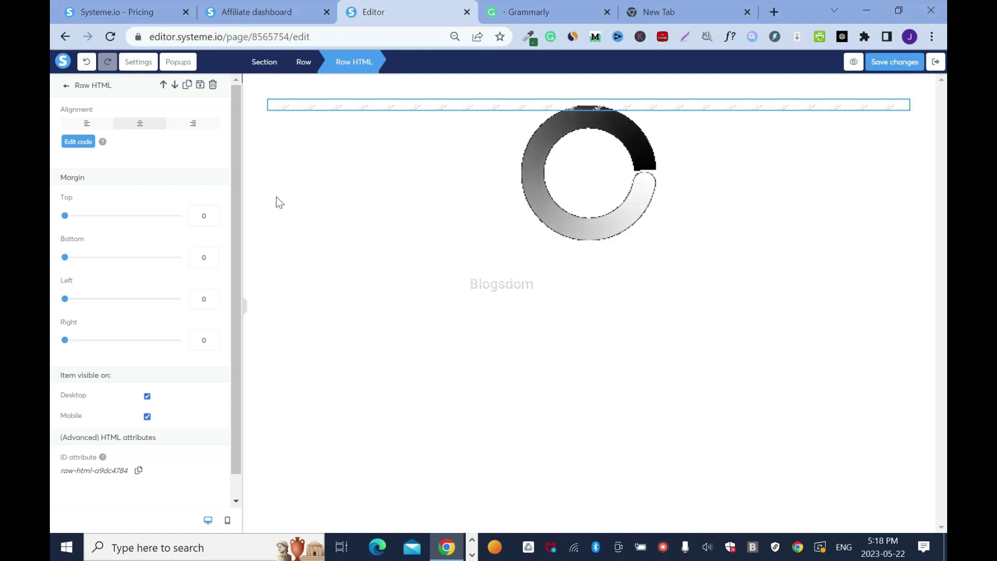
left_click(72, 142)
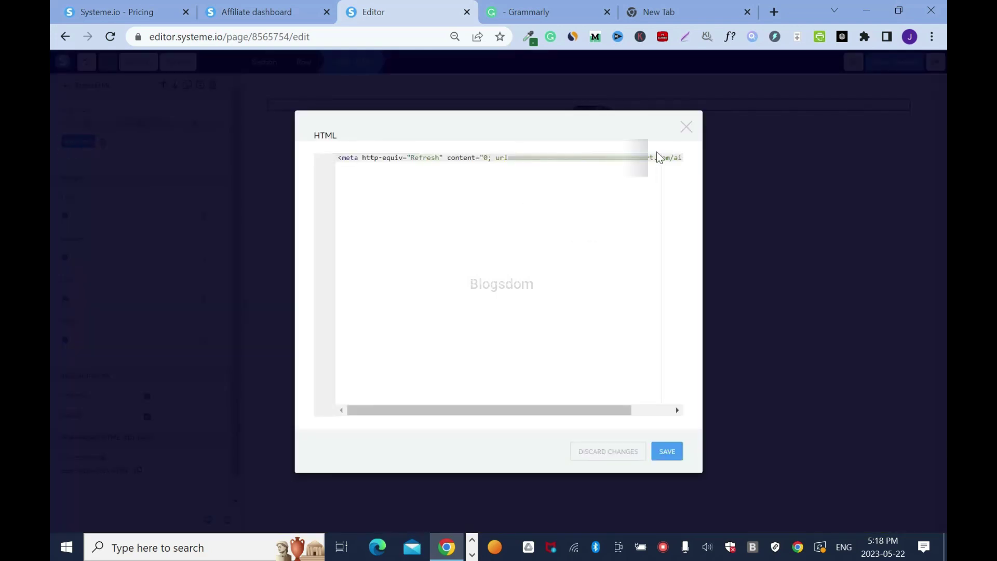
left_click(687, 127)
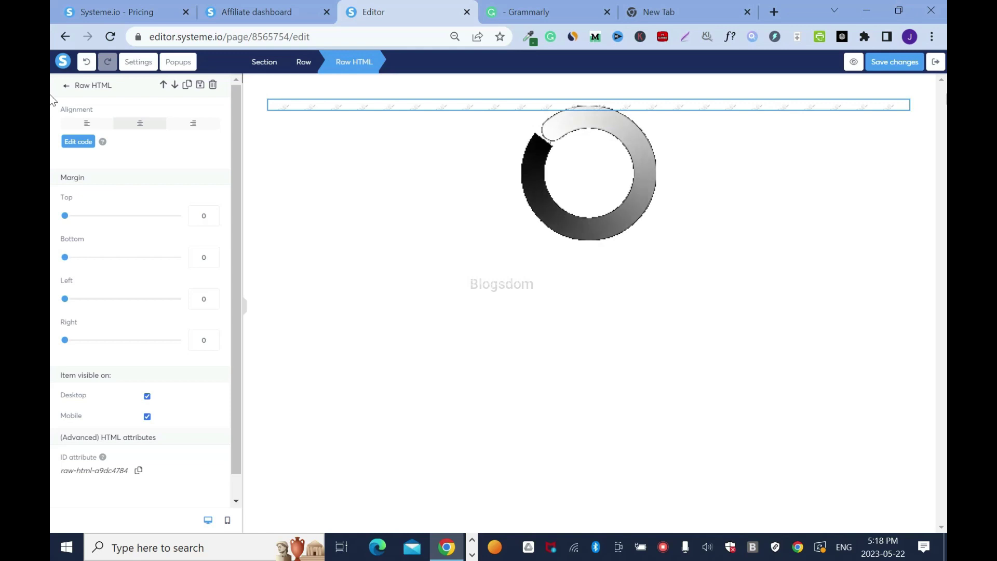
Exit the page editor and test the squeeze page's copied makemoney URL in a new Incognito window
left_click(937, 62)
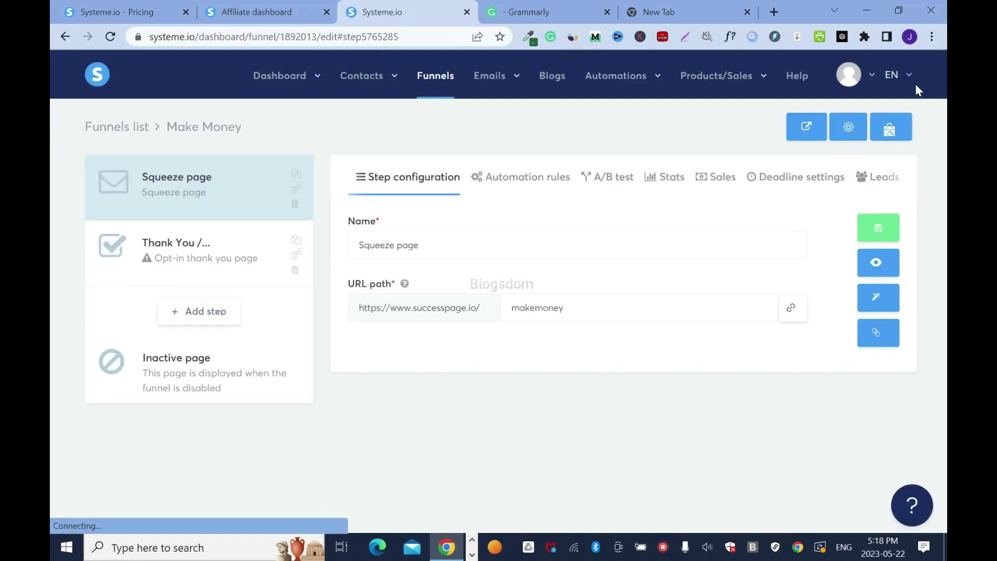
left_click(790, 308)
left_click(661, 13)
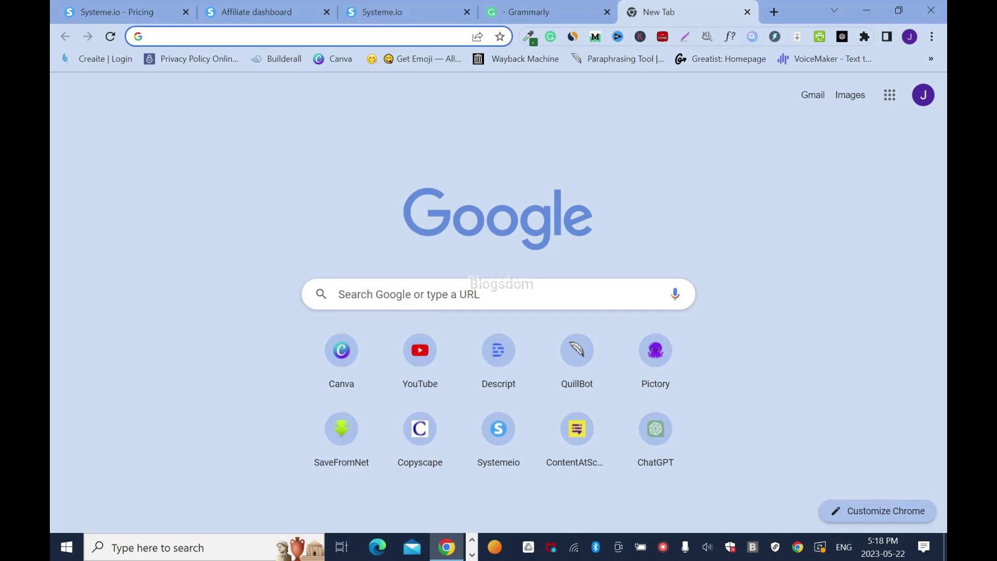
left_click(932, 36)
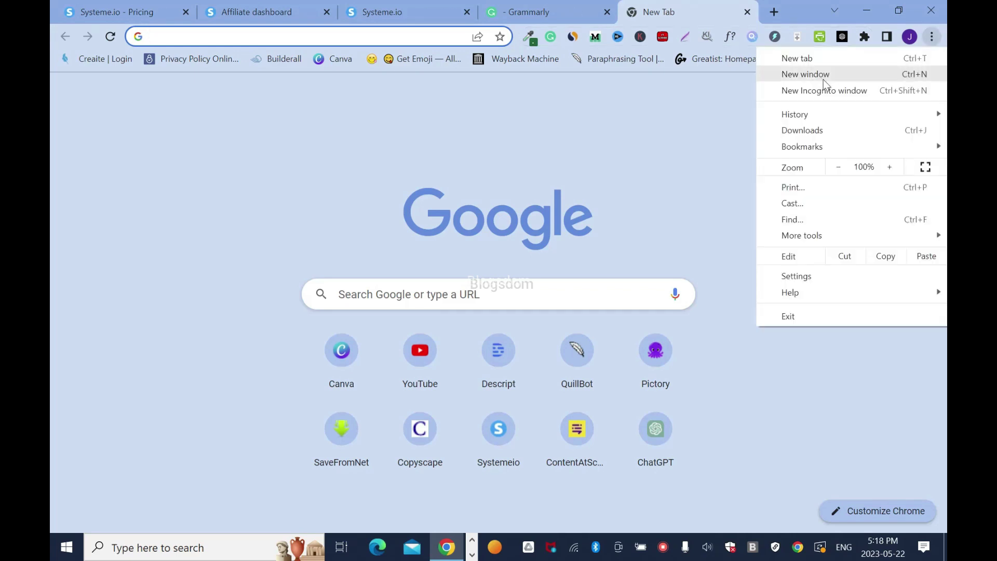
left_click(837, 90)
key("ctrl+v")
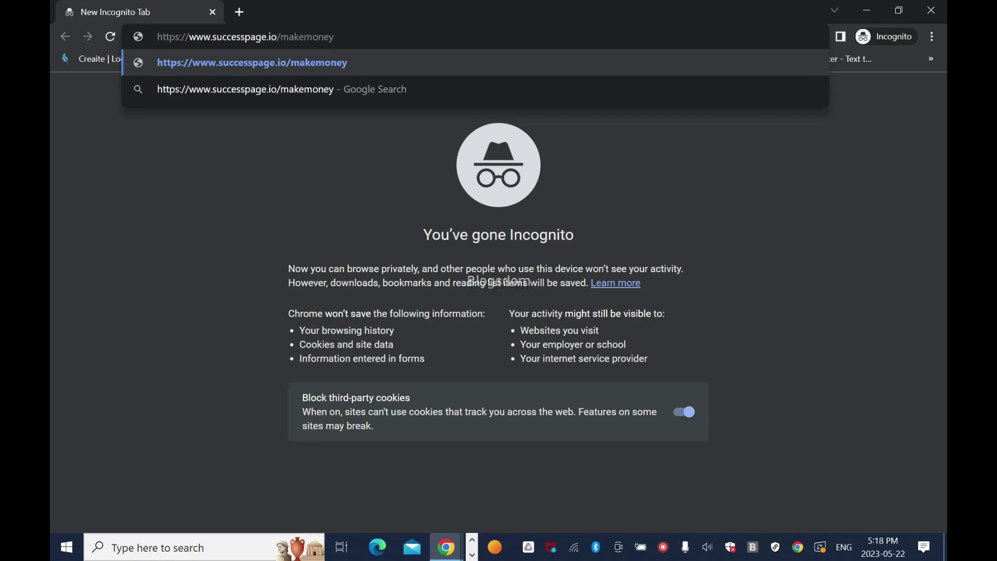
key("Return")
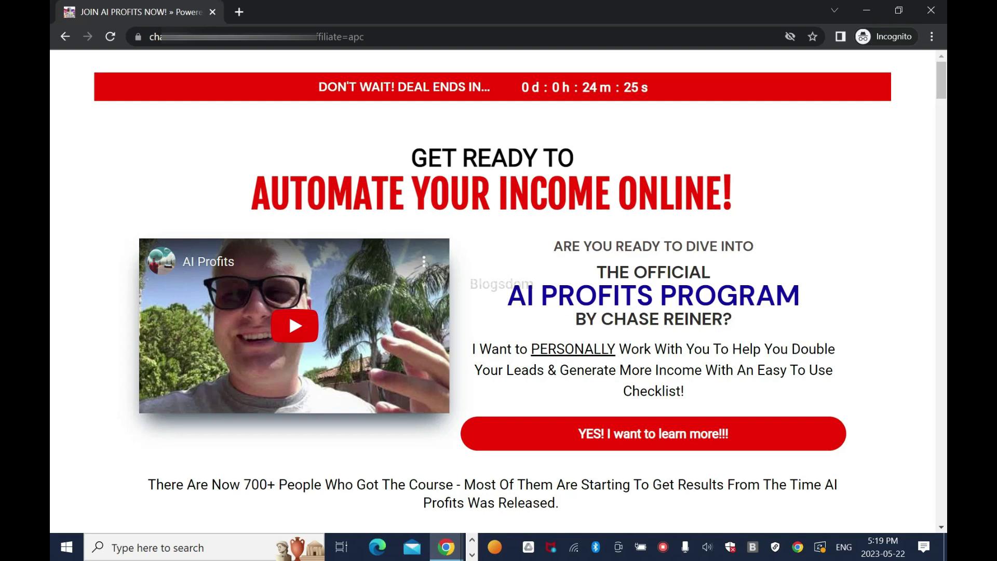
Close the Incognito test page and return to the Systeme.io funnels list
left_click(212, 11)
left_click(291, 11)
left_click(405, 11)
left_click(441, 78)
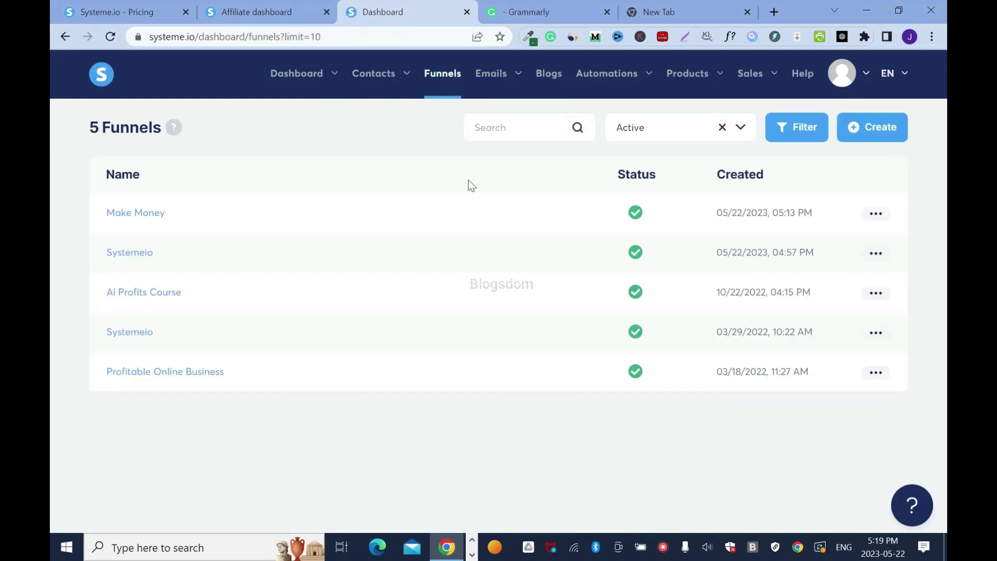